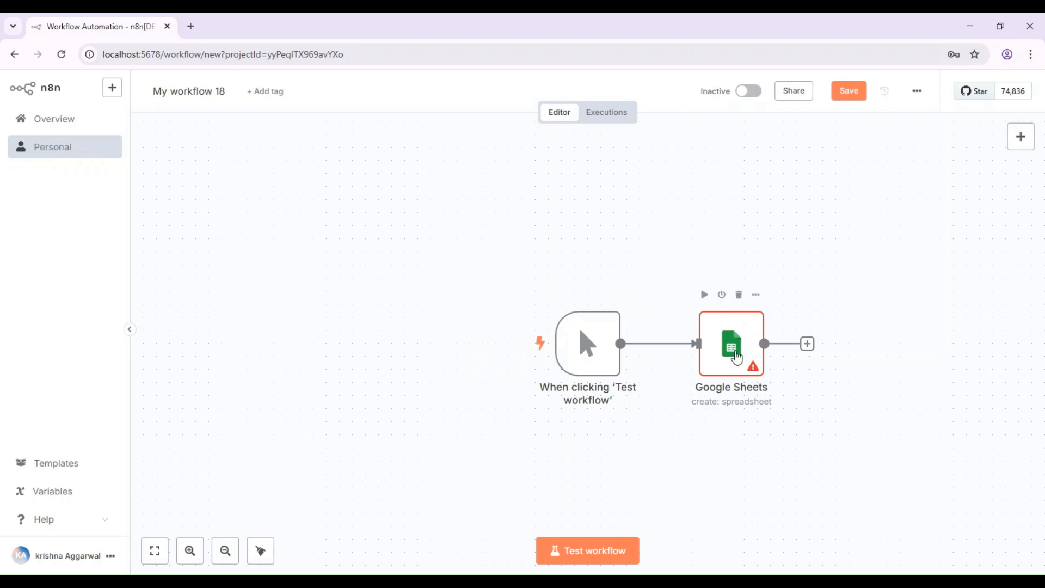
Step: Open the Google Sheets node and expand its 'Credential to connect with' dropdown
left_click(736, 357)
double_click(736, 358)
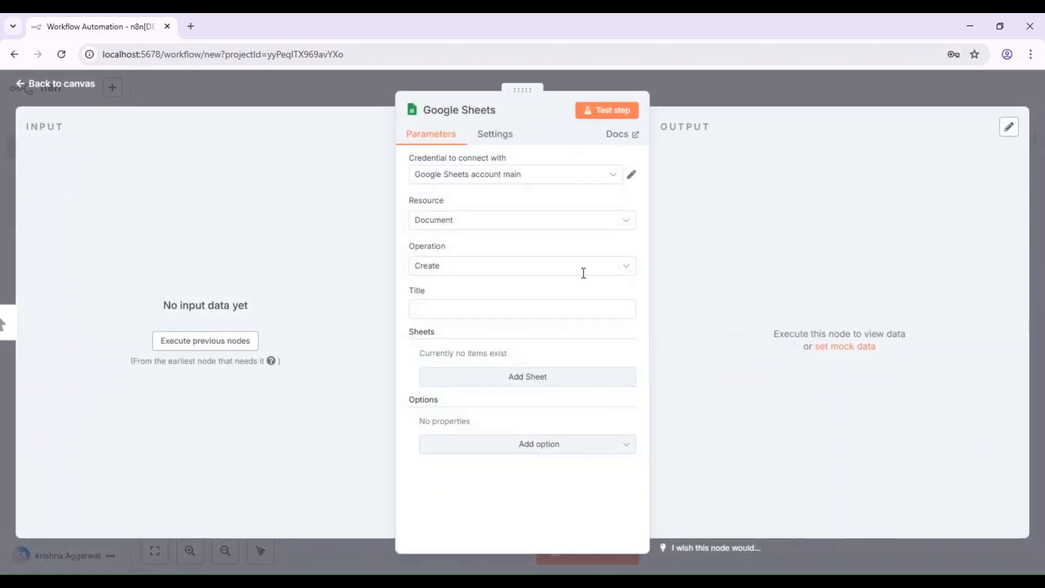
left_click(561, 175)
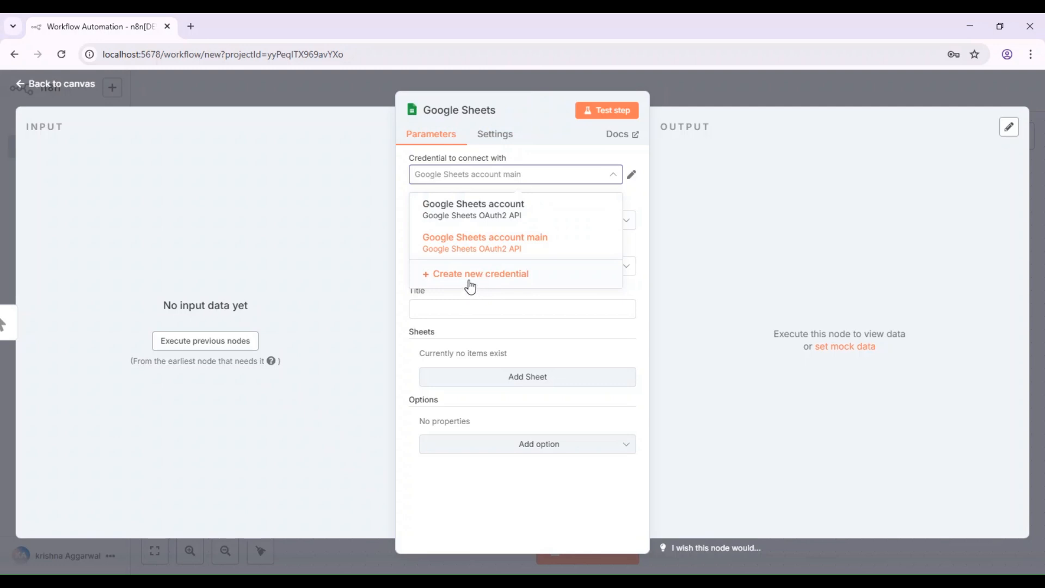
Step: Create a new Google Sheets OAuth2 credential, go to its empty Client ID, and open a new browser tab
left_click(470, 282)
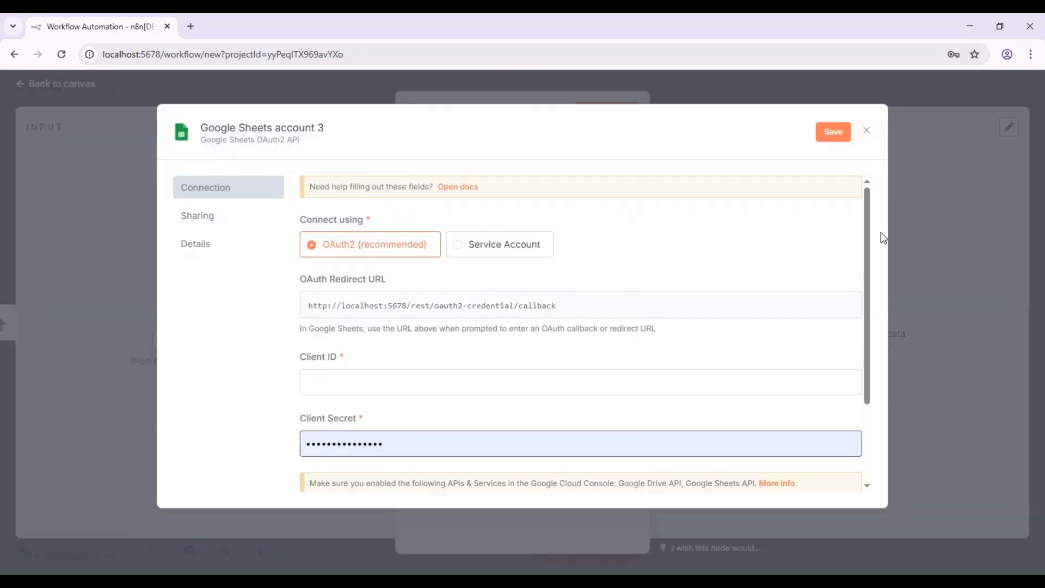
left_click_drag(868, 210, 876, 243)
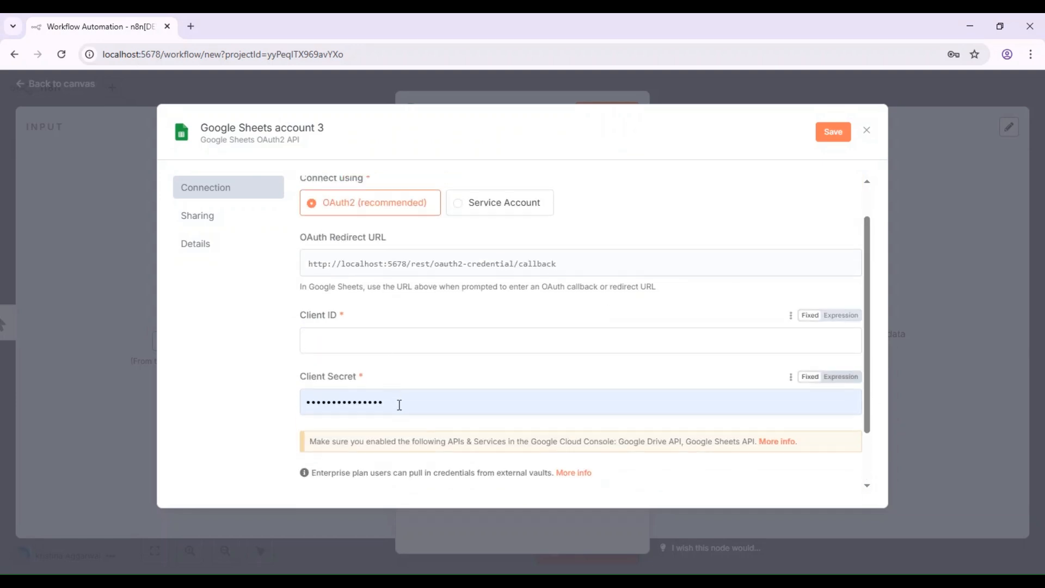
left_click(615, 350)
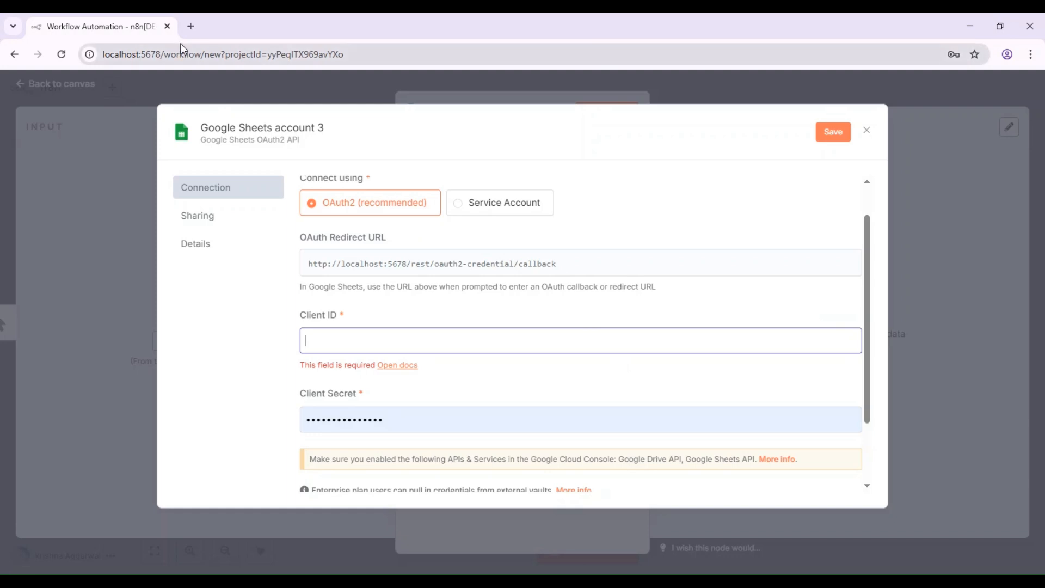
left_click(191, 25)
left_click(180, 59)
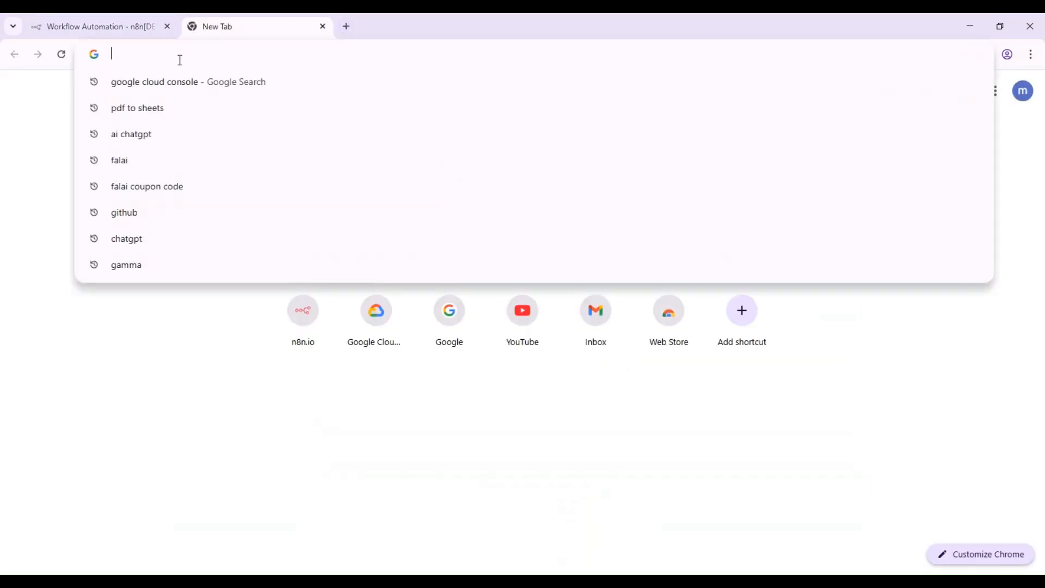
Step: Search for google.cloud.console in the new tab and scroll to the Cloud console result
type("google")
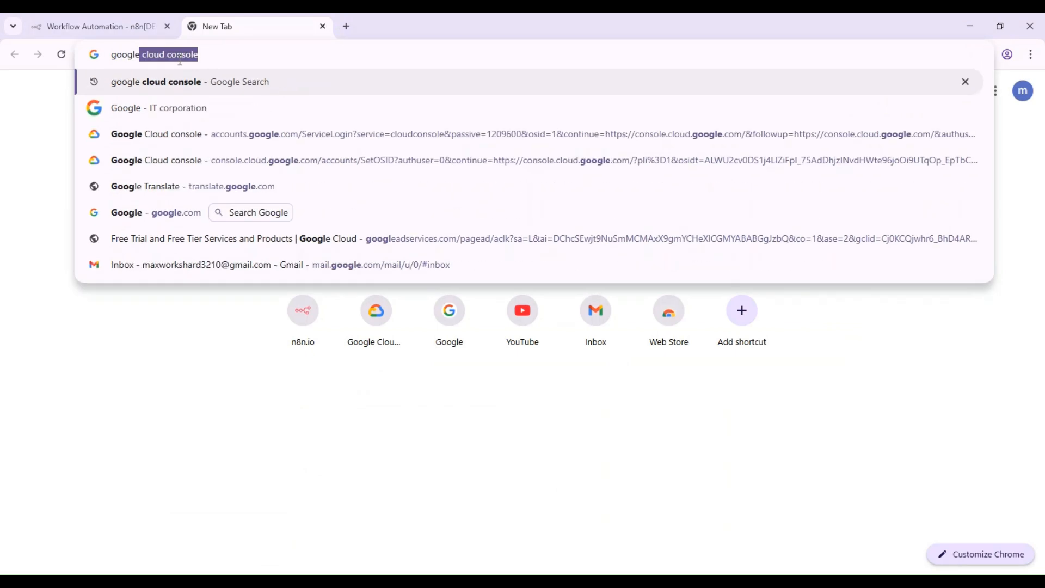
type(".clo")
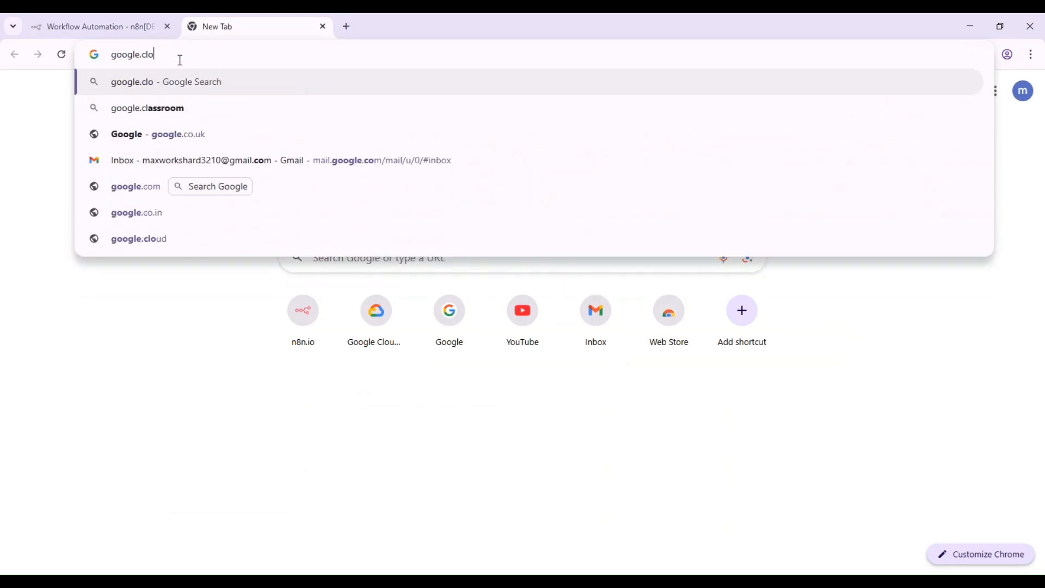
type("ud.consol")
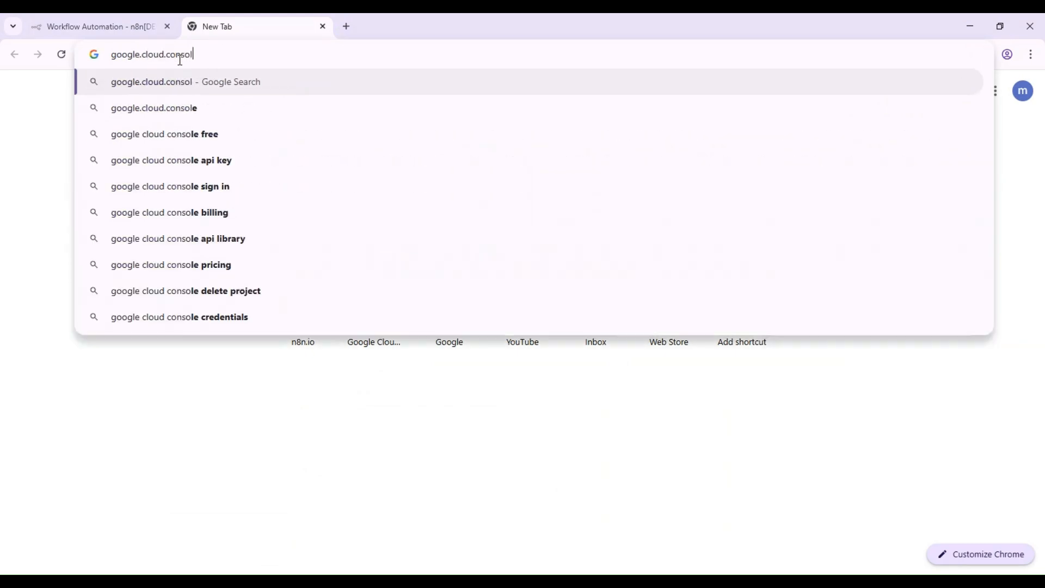
key("Down")
key("Return")
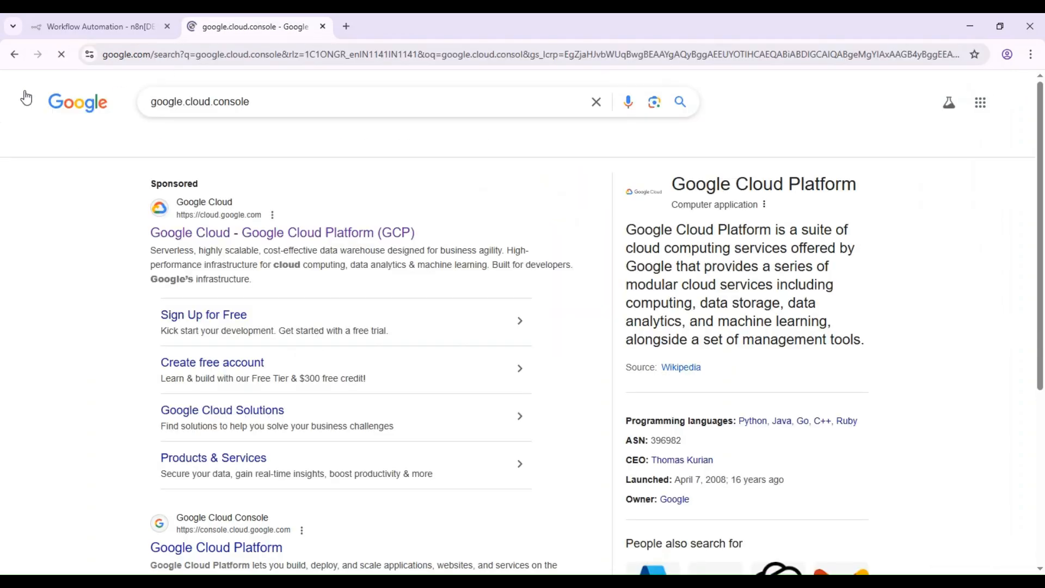
left_click_drag(1041, 153, 1043, 254)
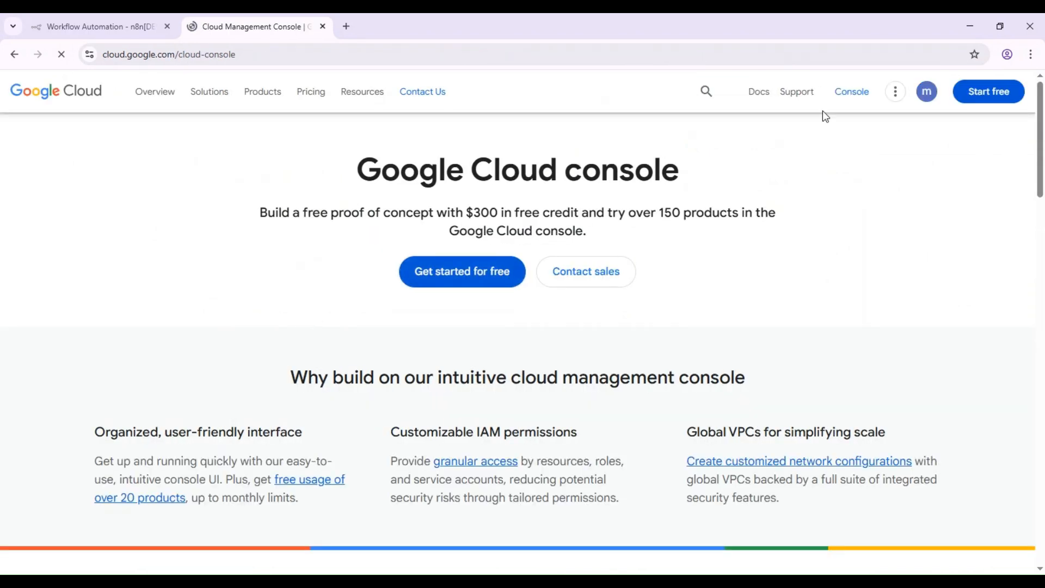
Step: Enter the console and create a new project, renaming the default to Tutorial
left_click(853, 97)
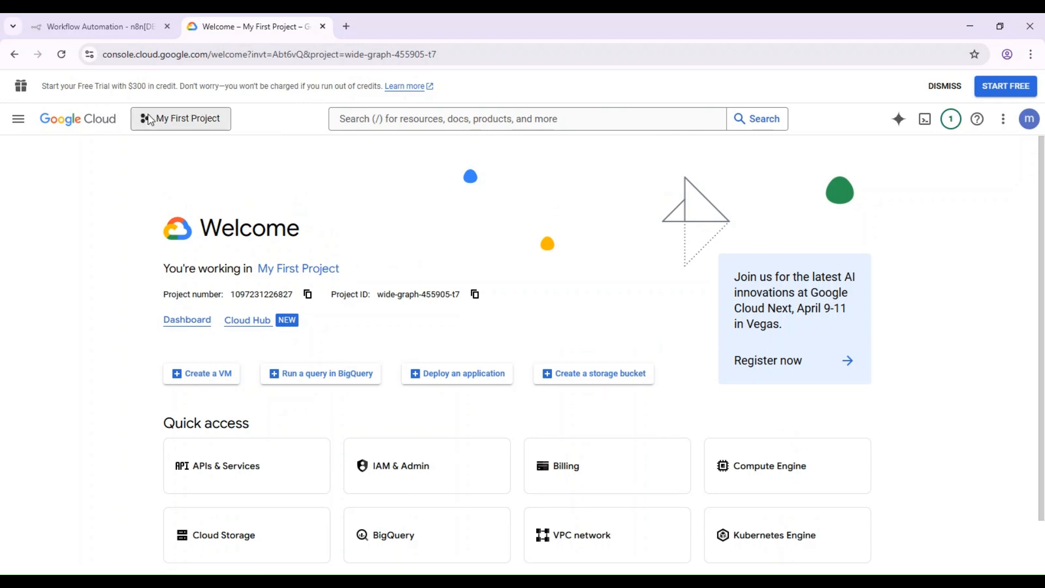
left_click(149, 117)
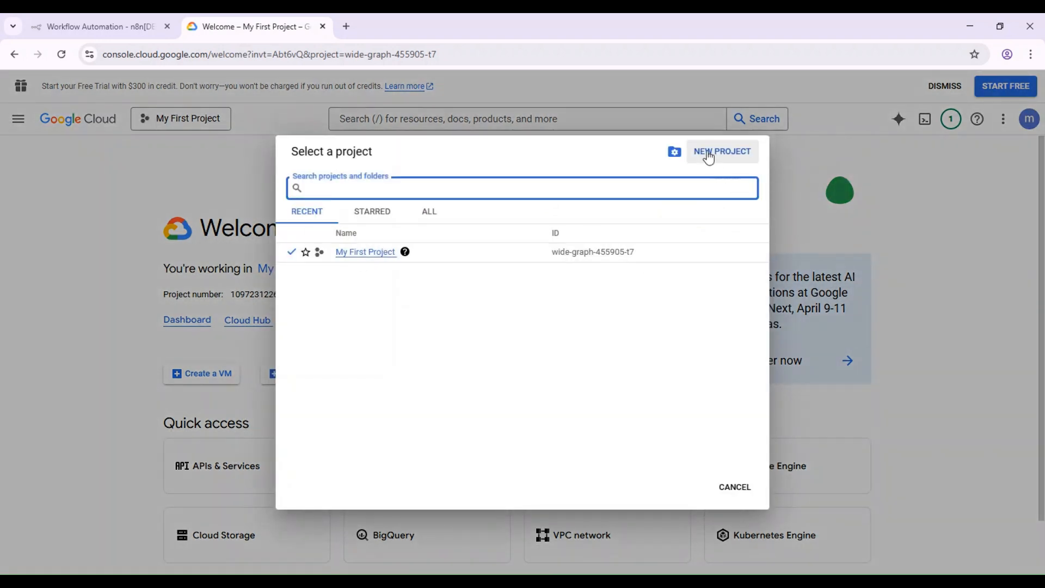
left_click(708, 155)
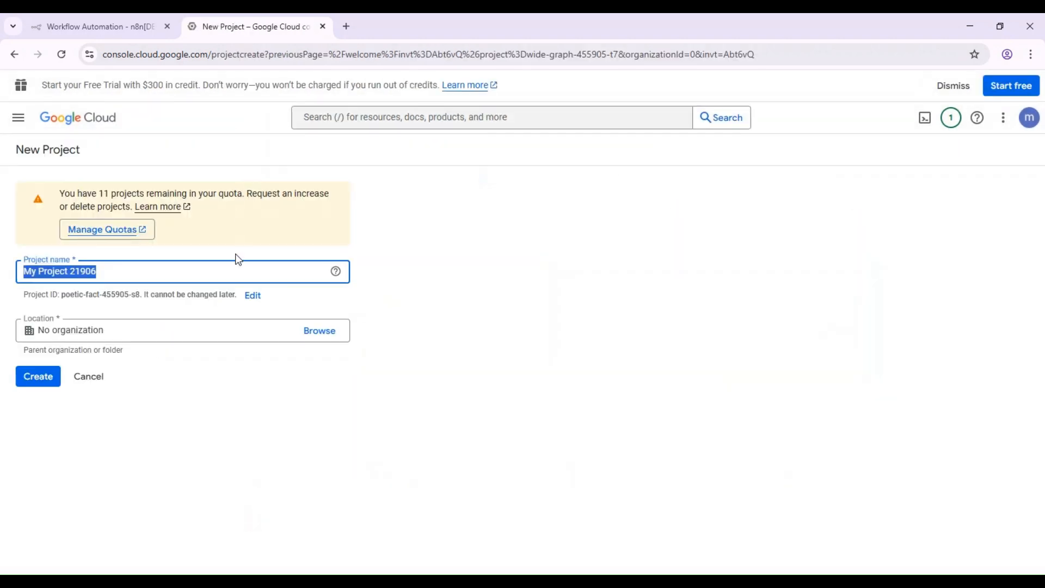
left_click(221, 276)
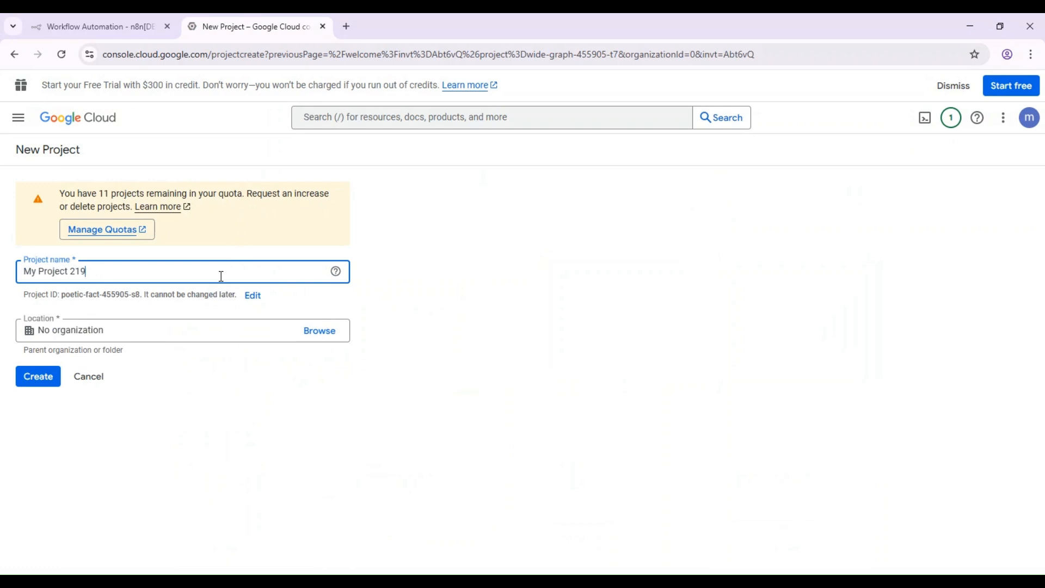
key("BackSpace")
key("BackSpace")
key("BackSpace")
key("BackSpace")
key("BackSpace")
key("BackSpace")
key("BackSpace")
key("BackSpace")
key("BackSpace")
key("BackSpace")
key("BackSpace")
key("BackSpace")
key("BackSpace")
key("BackSpace")
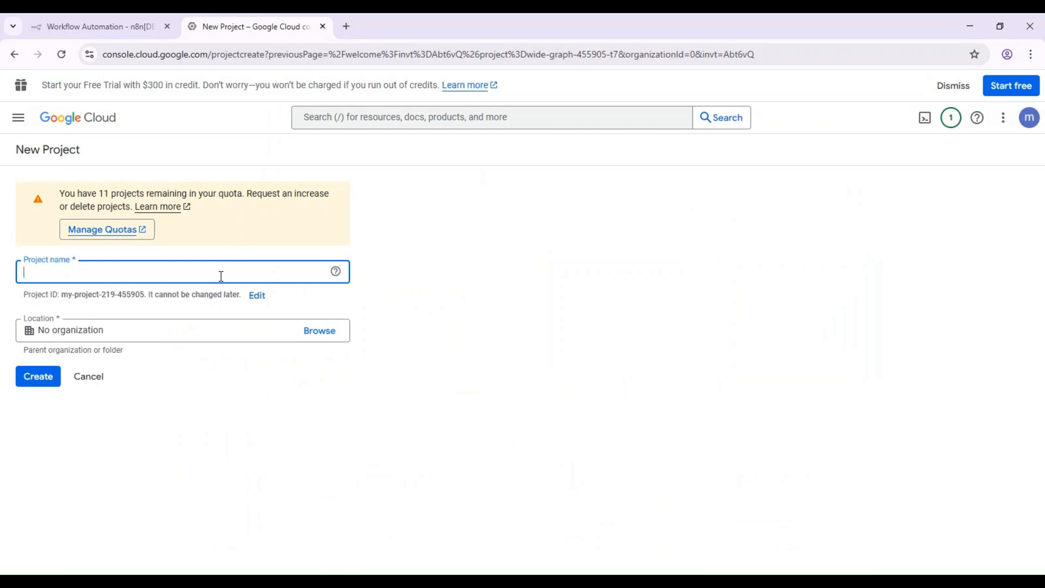
type("Tutorial")
left_click(35, 381)
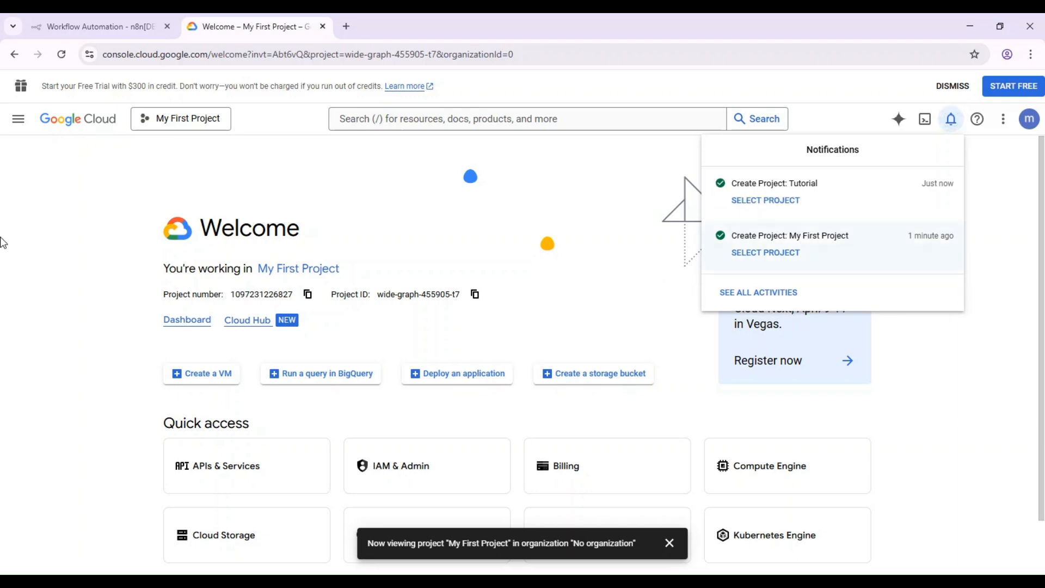
Step: Switch the console to the Tutorial project
left_click(204, 119)
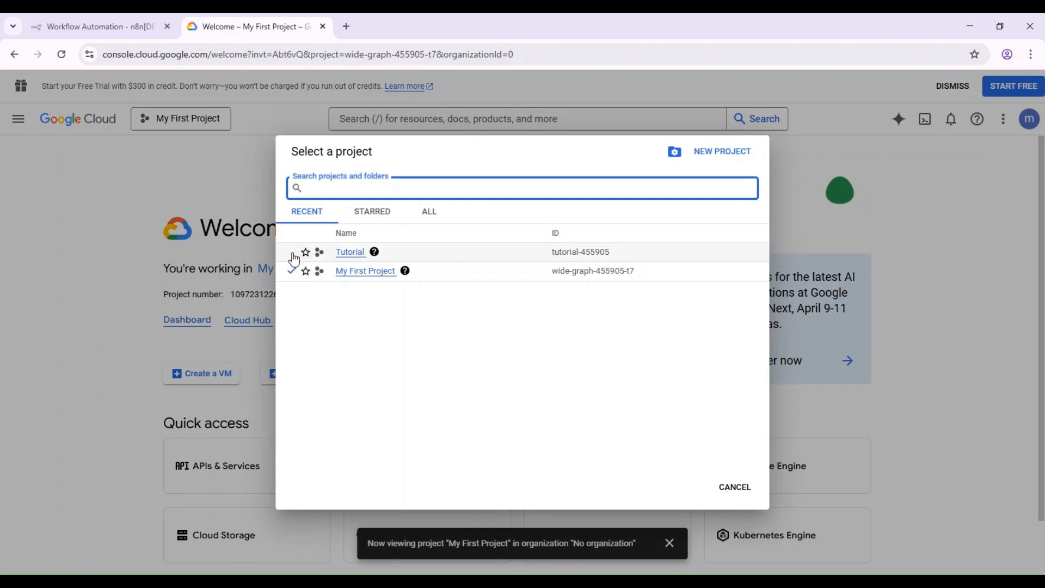
left_click(291, 255)
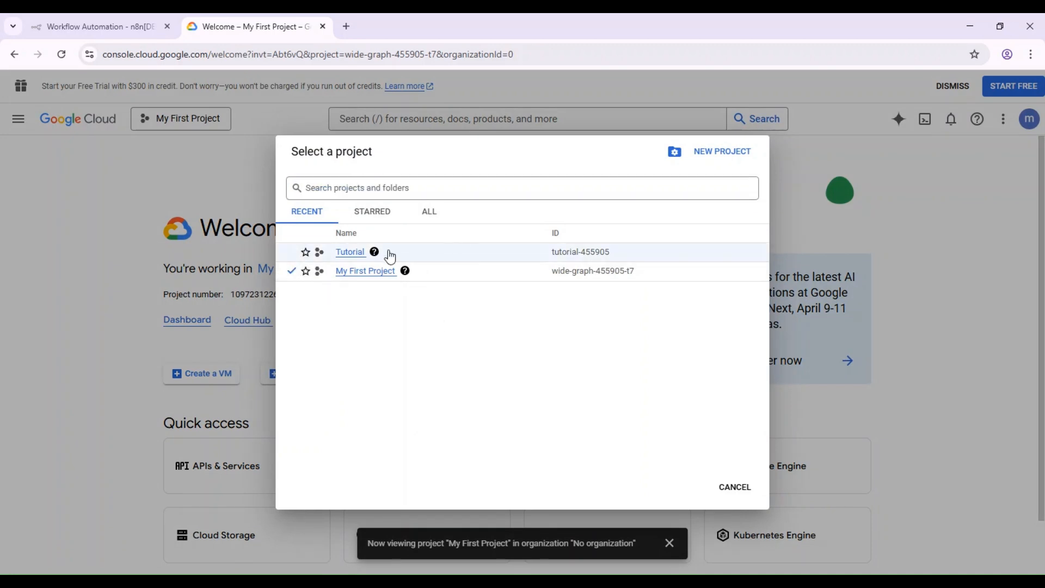
left_click(357, 253)
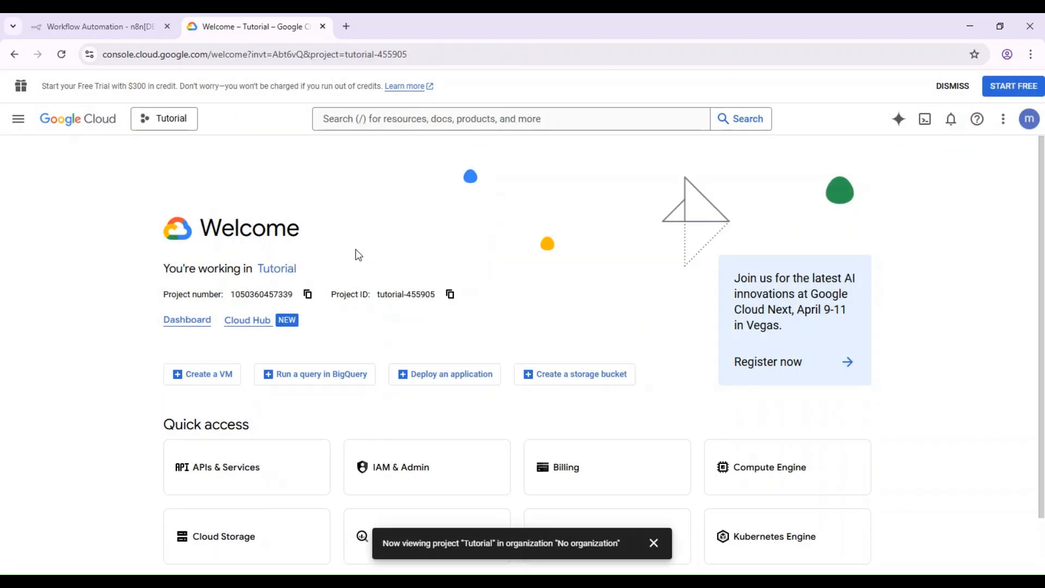
Step: Go to APIs & Services > OAuth consent screen from the navigation menu
left_click(18, 124)
left_click(423, 236)
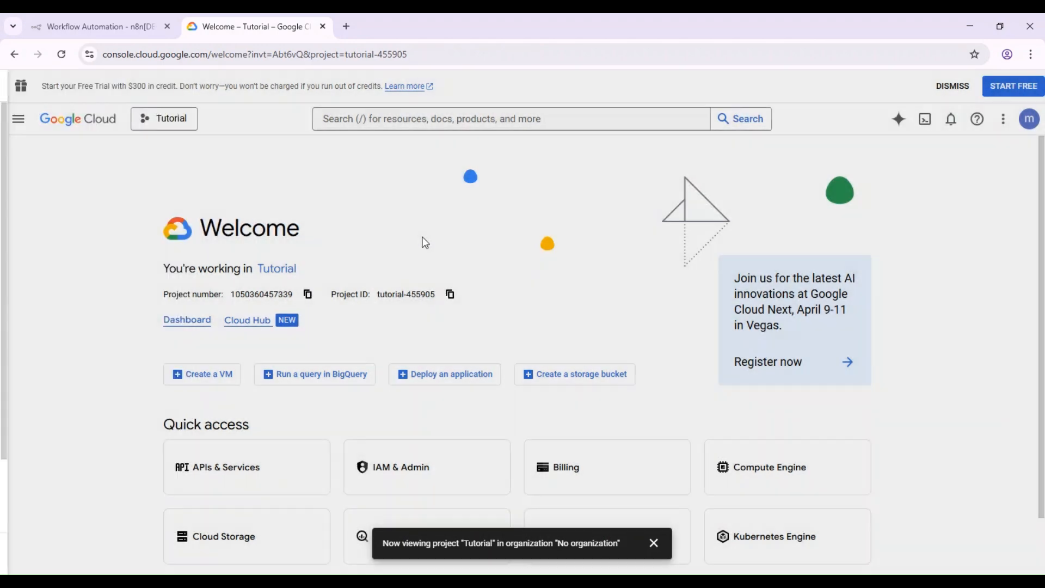
left_click(15, 118)
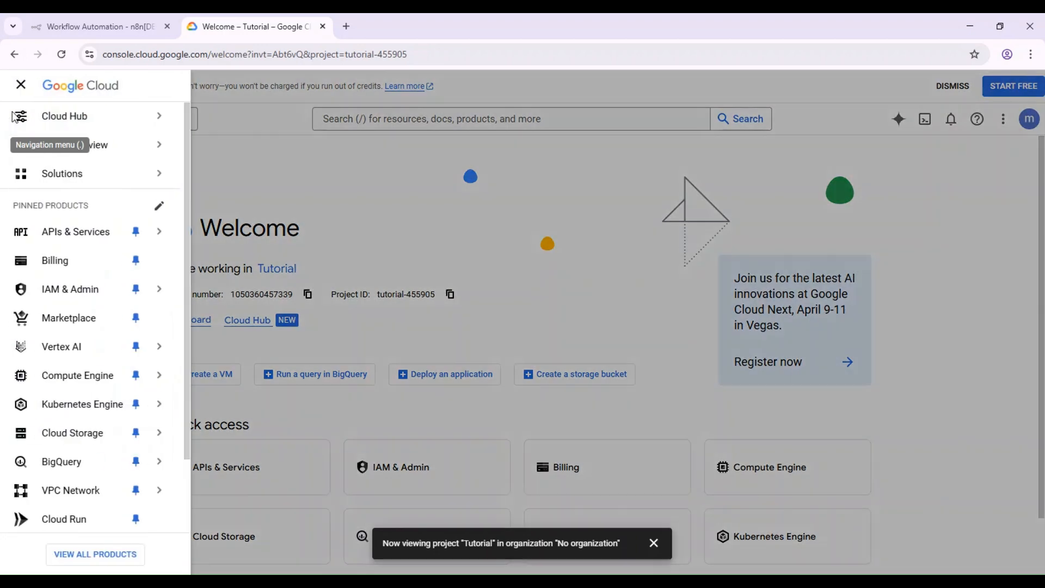
mouse_move(56, 115)
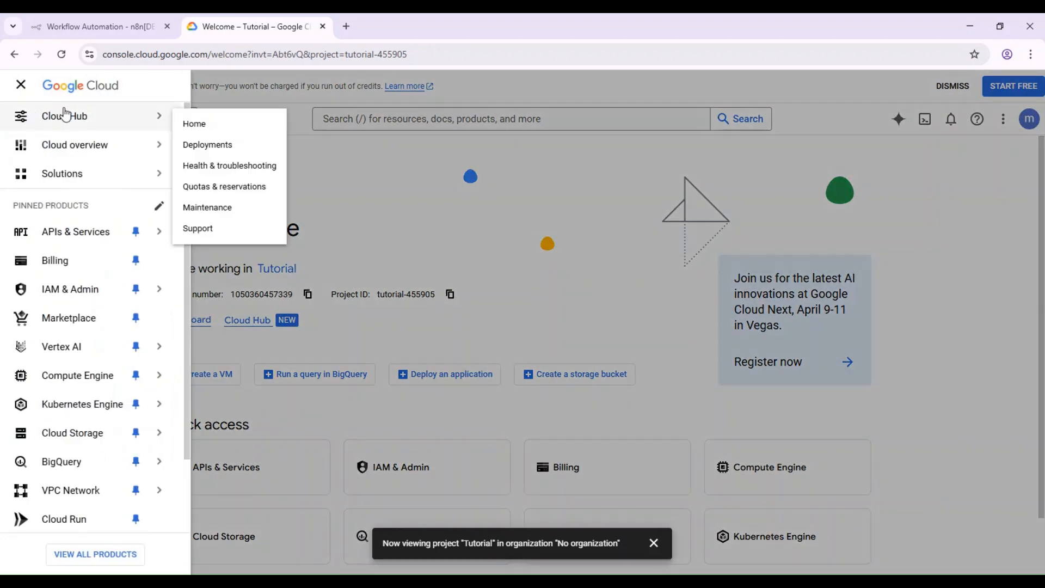
mouse_move(152, 236)
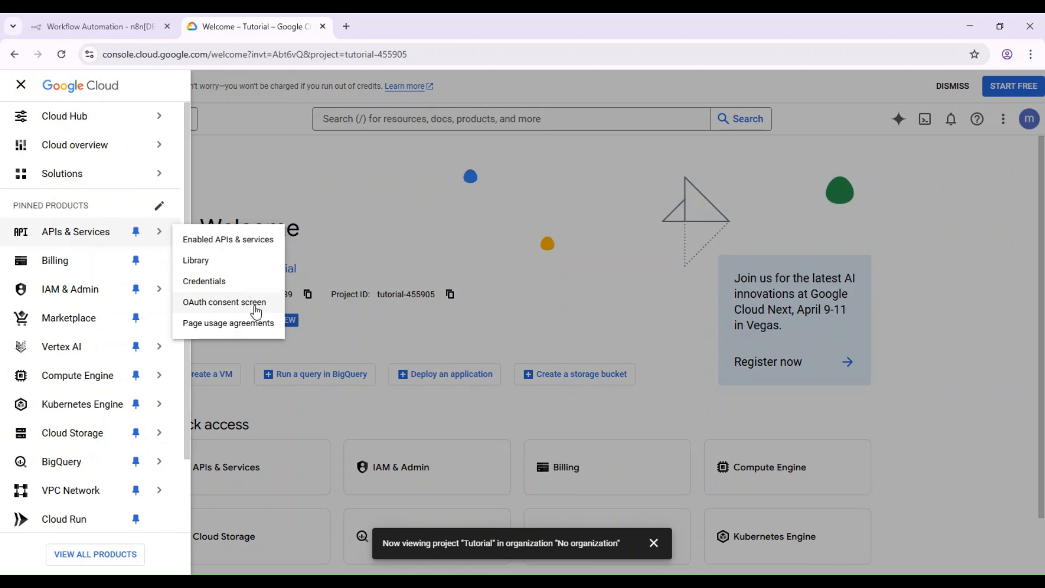
left_click(224, 302)
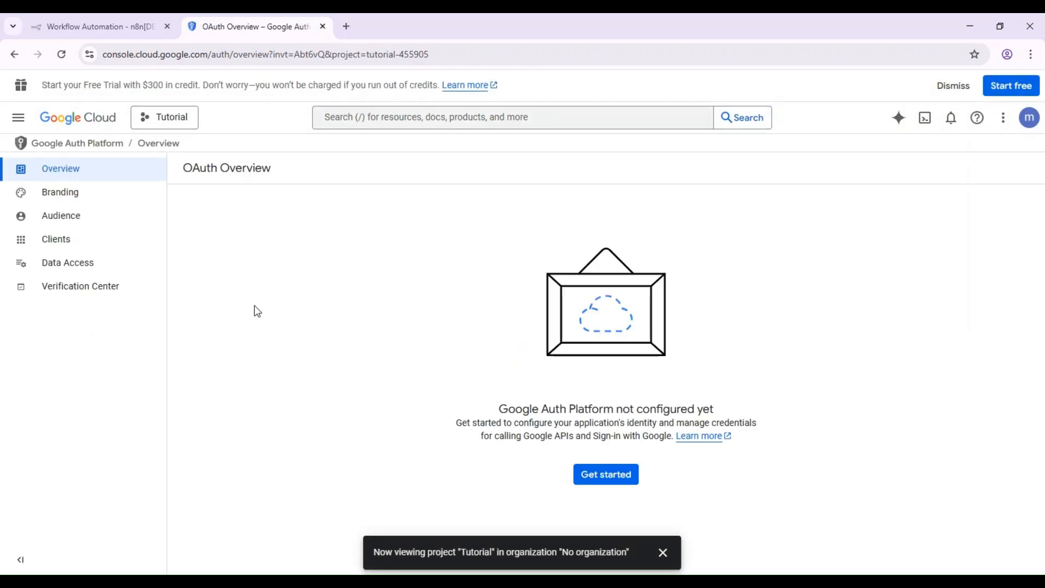
Step: Start the Google Auth Platform setup with app name XYZ and the account's support e-mail
left_click(614, 481)
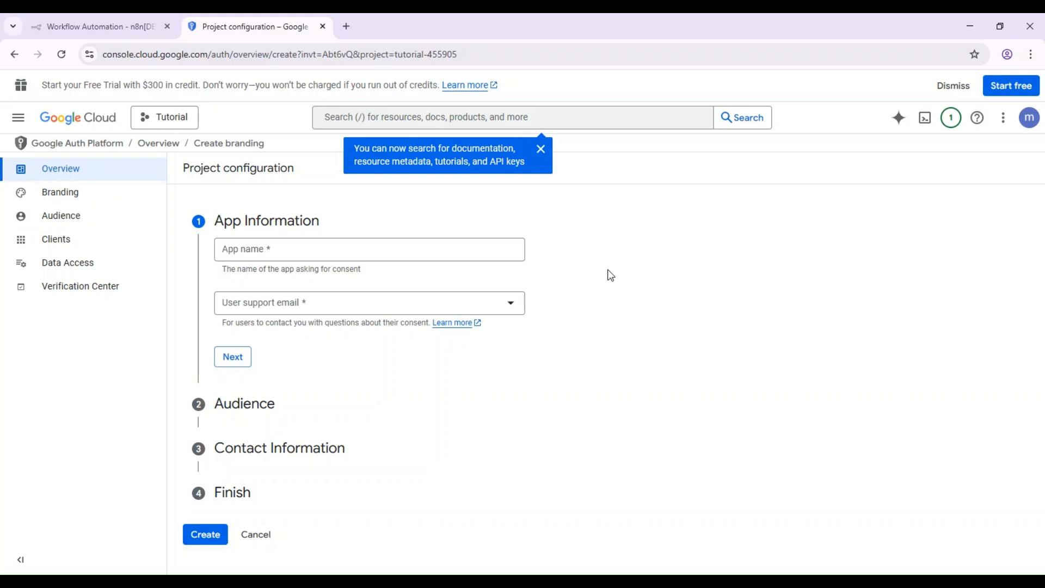
left_click(326, 248)
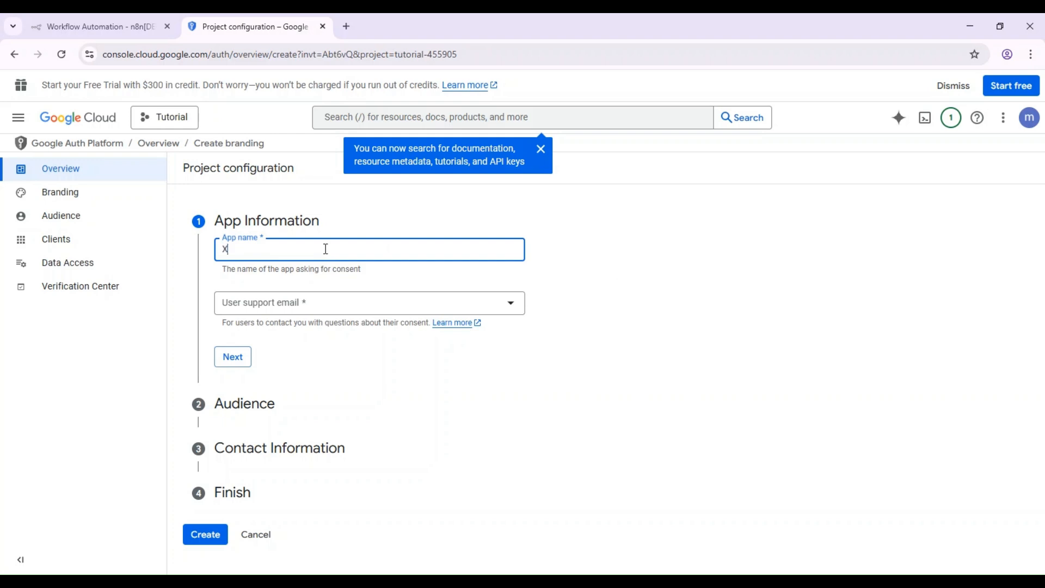
left_click(234, 307)
left_click(237, 311)
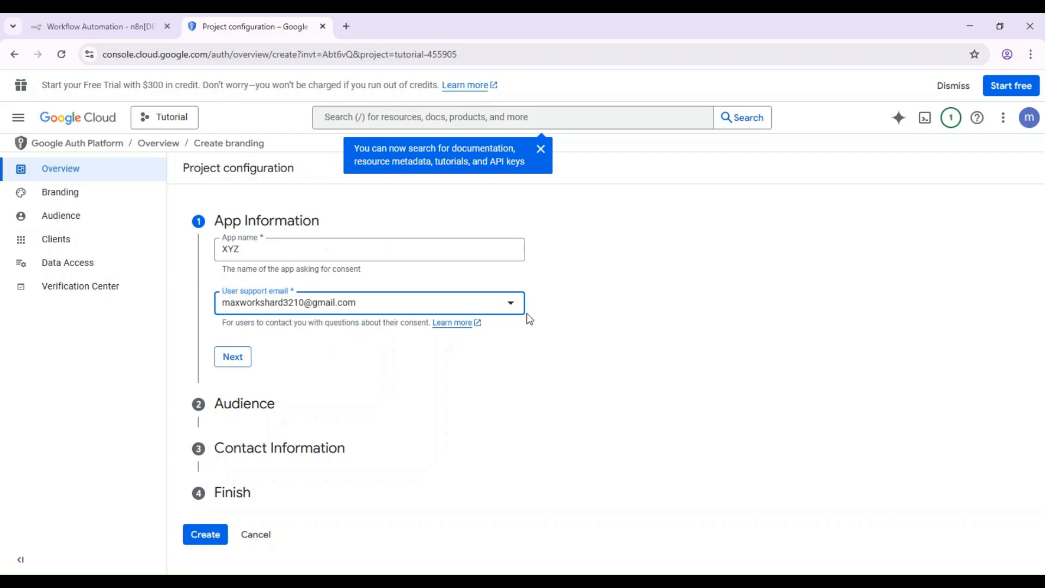
left_click(1043, 246)
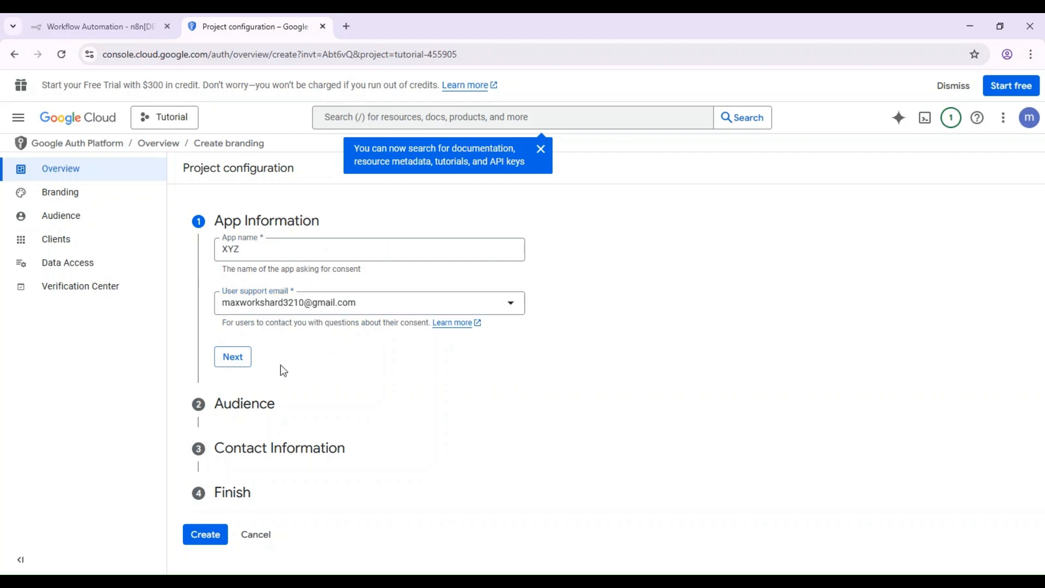
left_click(218, 365)
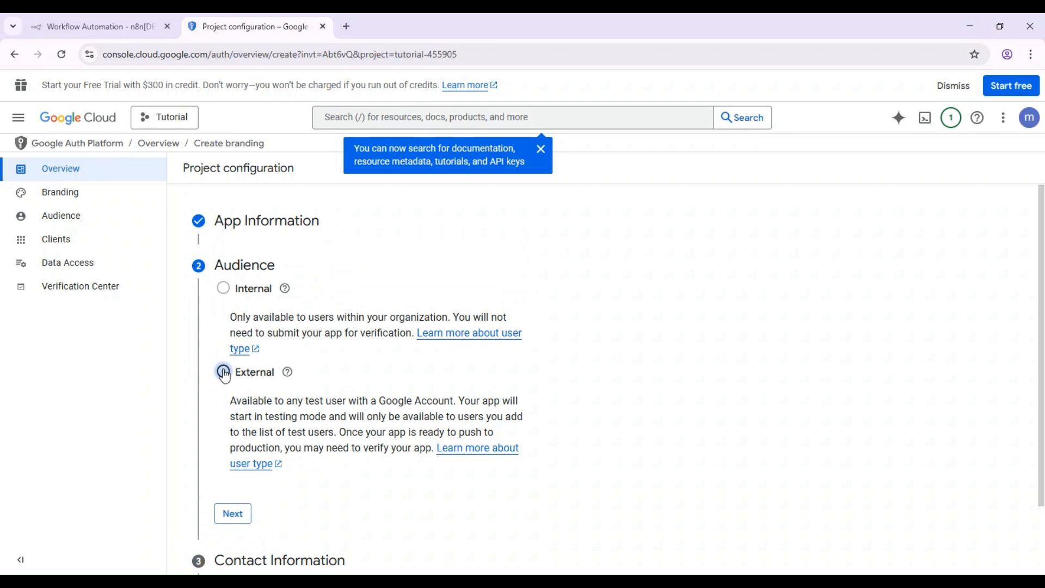
Step: Choose External audience, enter the contact e-mail, accept the data policy, and create the configuration
left_click(223, 372)
left_click(232, 515)
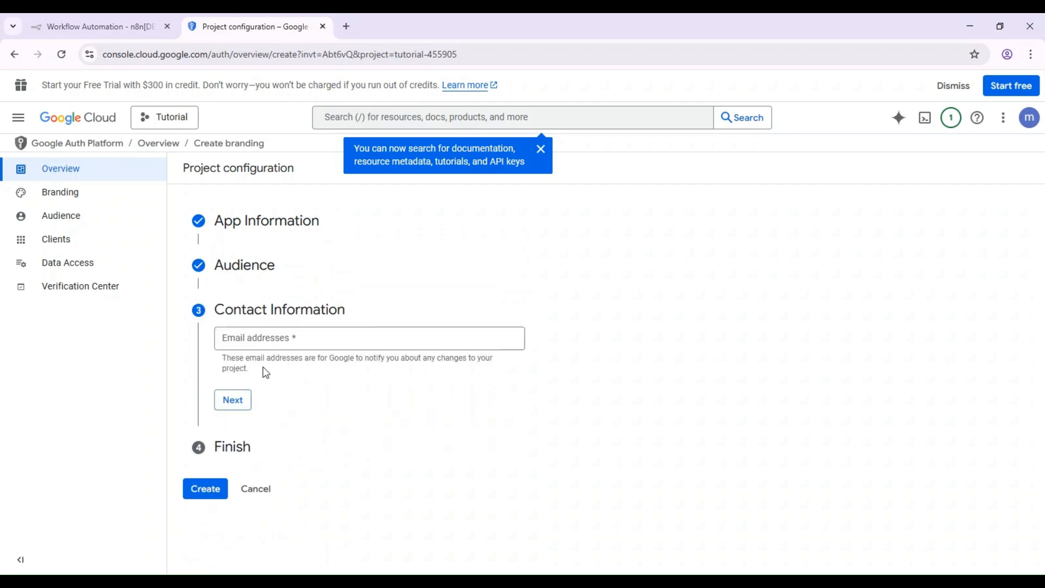
left_click(247, 334)
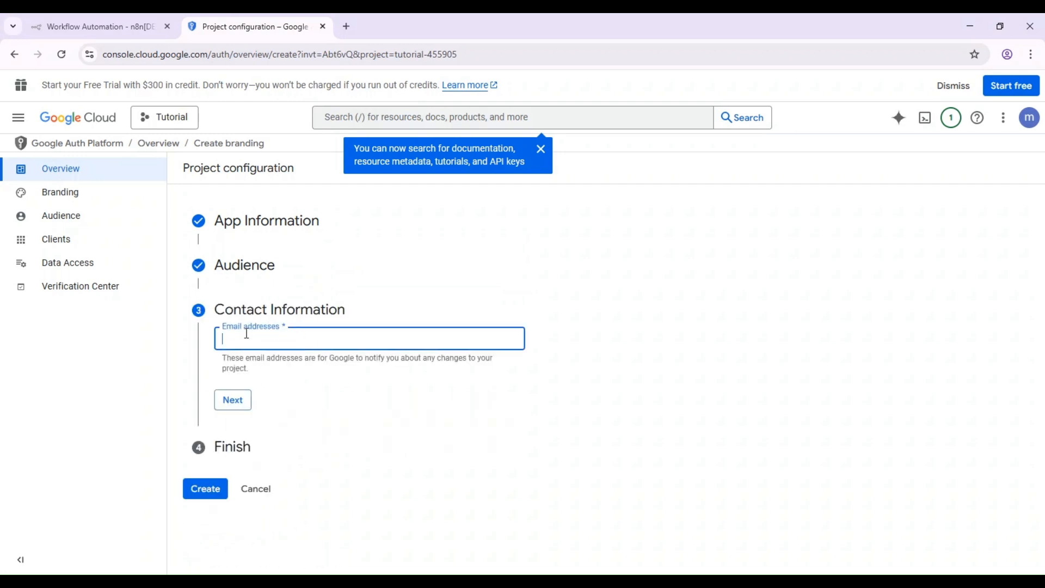
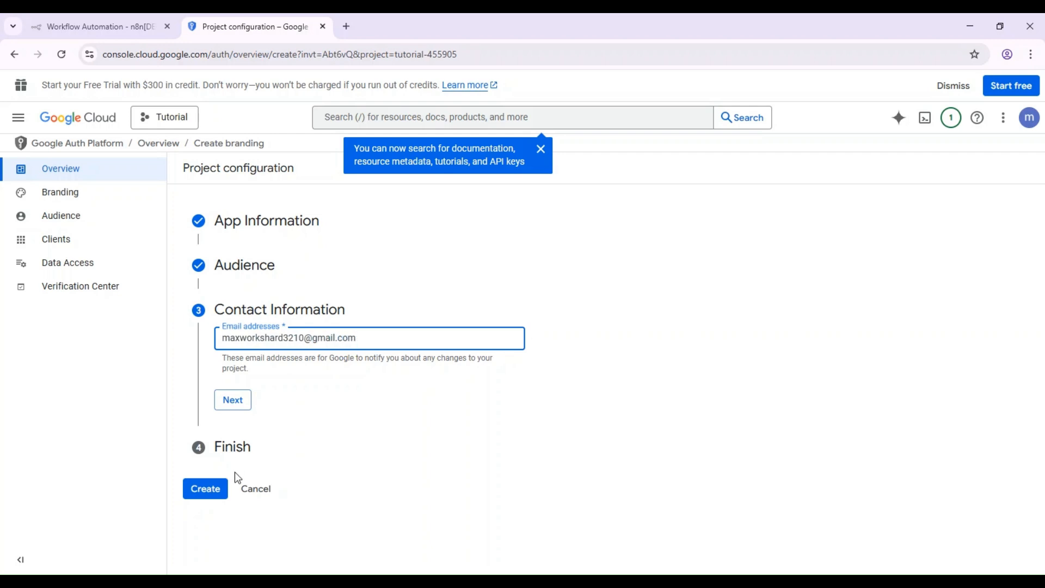
left_click(230, 408)
left_click(222, 376)
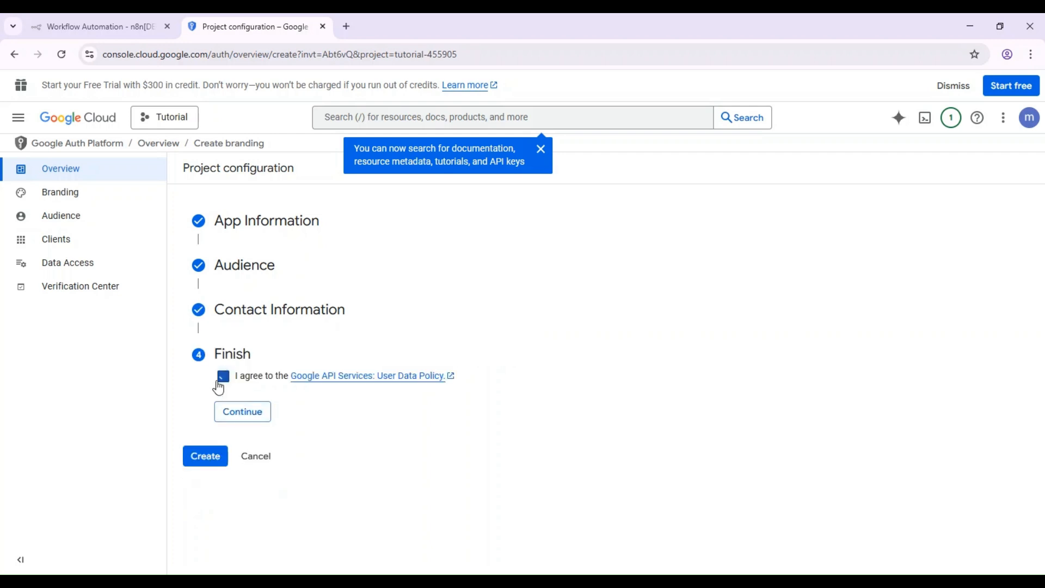
left_click(259, 420)
left_click(194, 401)
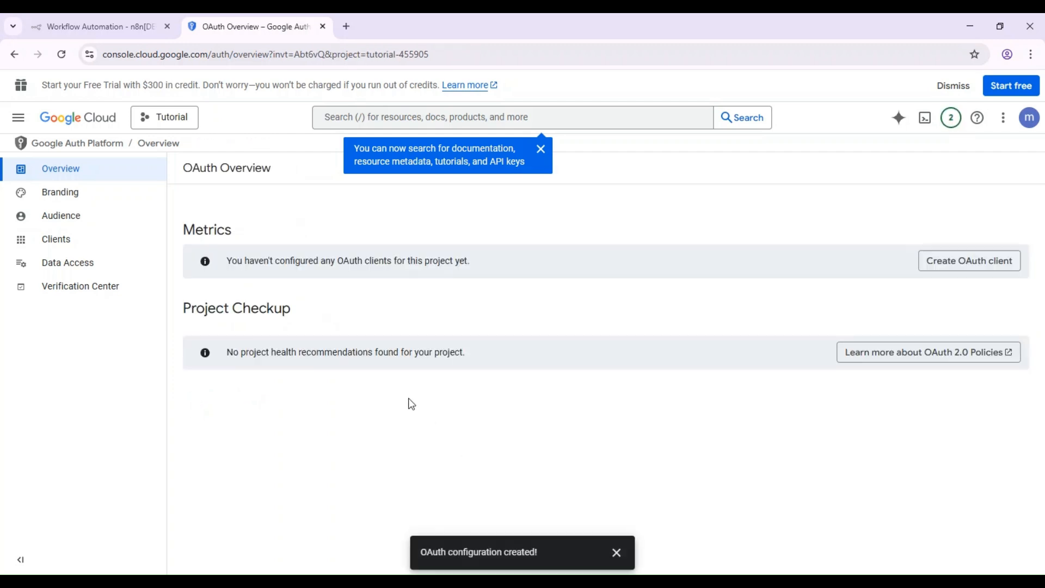
Step: Dismiss the search tip, open Clients, and search Google Cloud for 'google sheets'
left_click(545, 152)
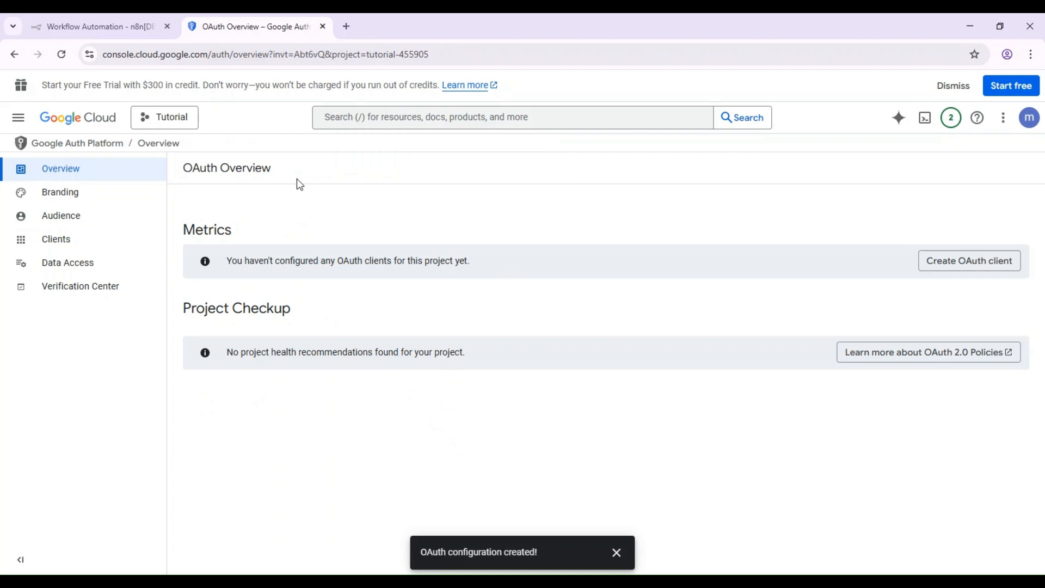
left_click(93, 248)
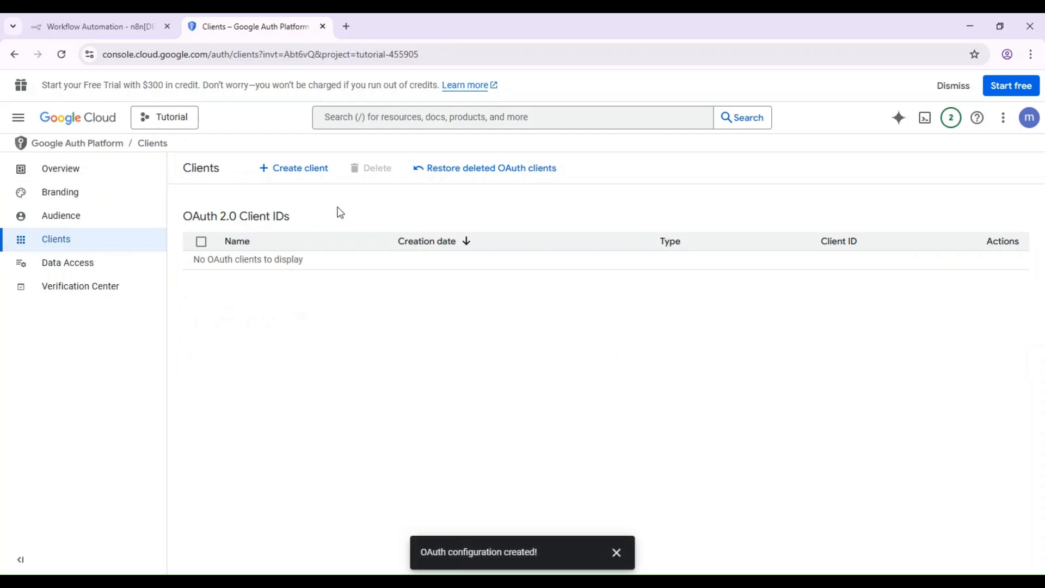
left_click(385, 112)
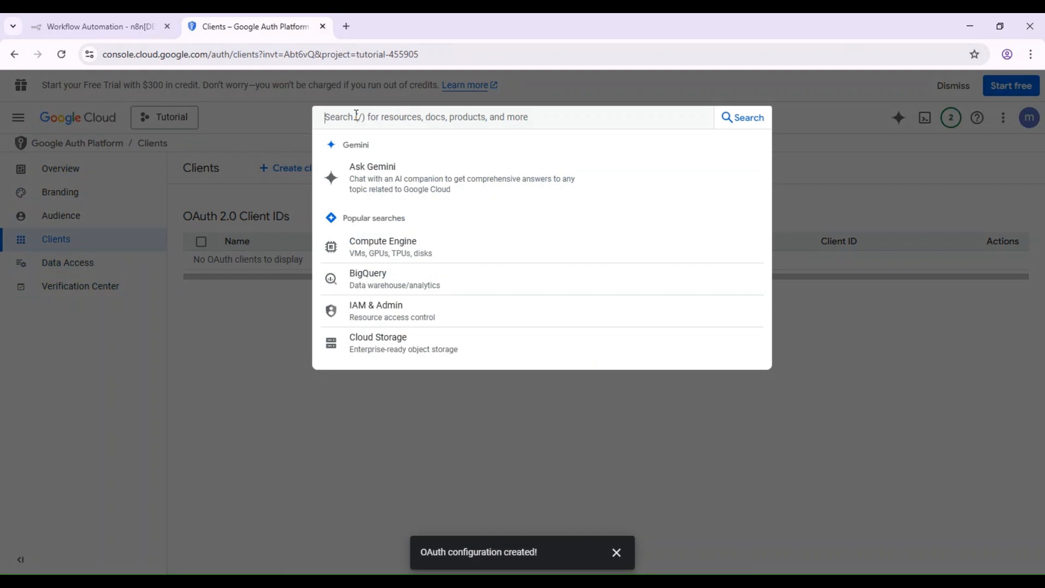
left_click(289, 122)
left_click(345, 126)
type("googl")
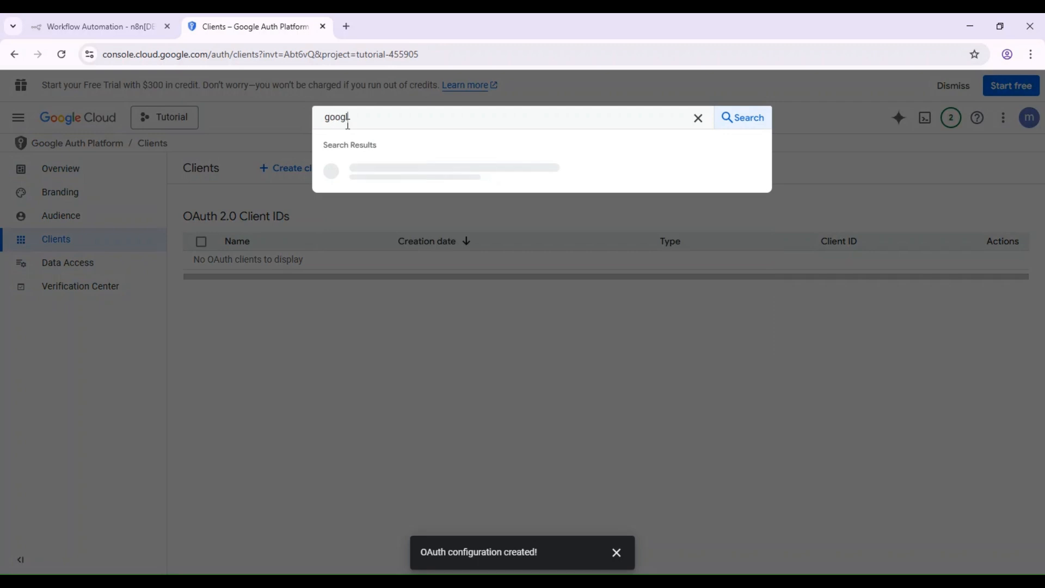
type("e sheets")
key("Return")
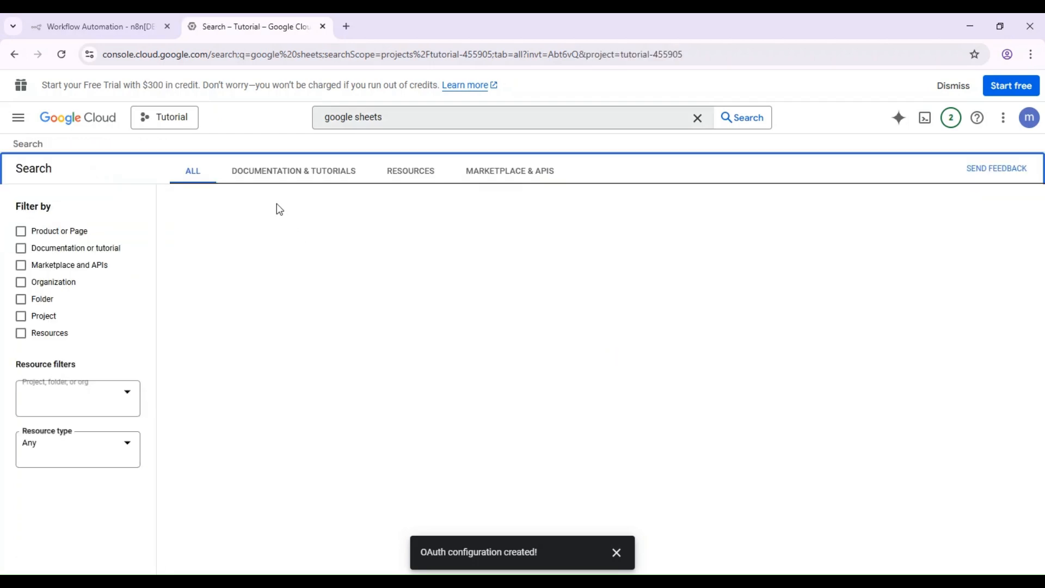
Step: Open the Google Sheets API result, enable it, then return to the OAuth consent overview
left_click(246, 254)
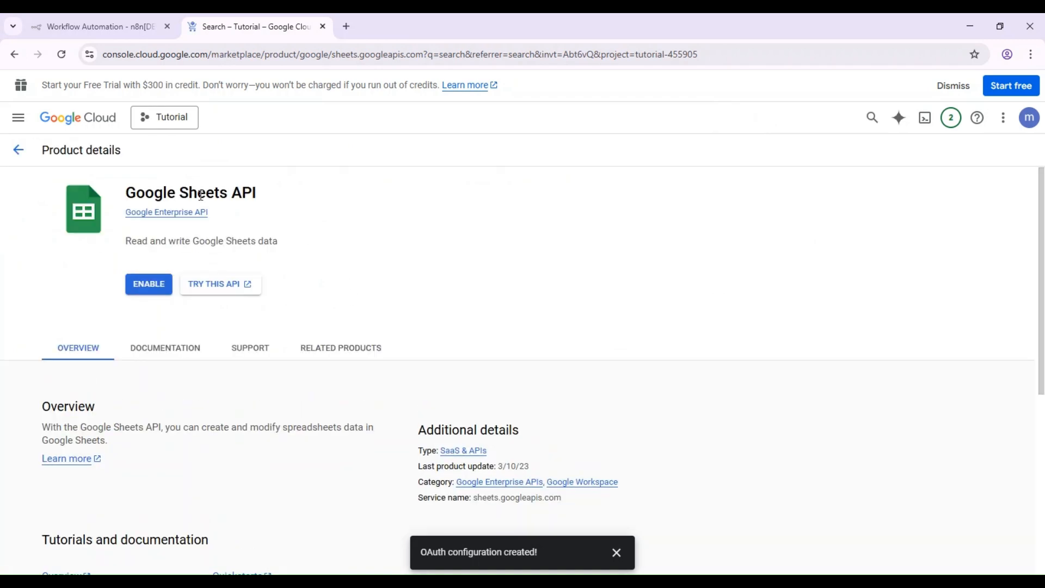
left_click(146, 288)
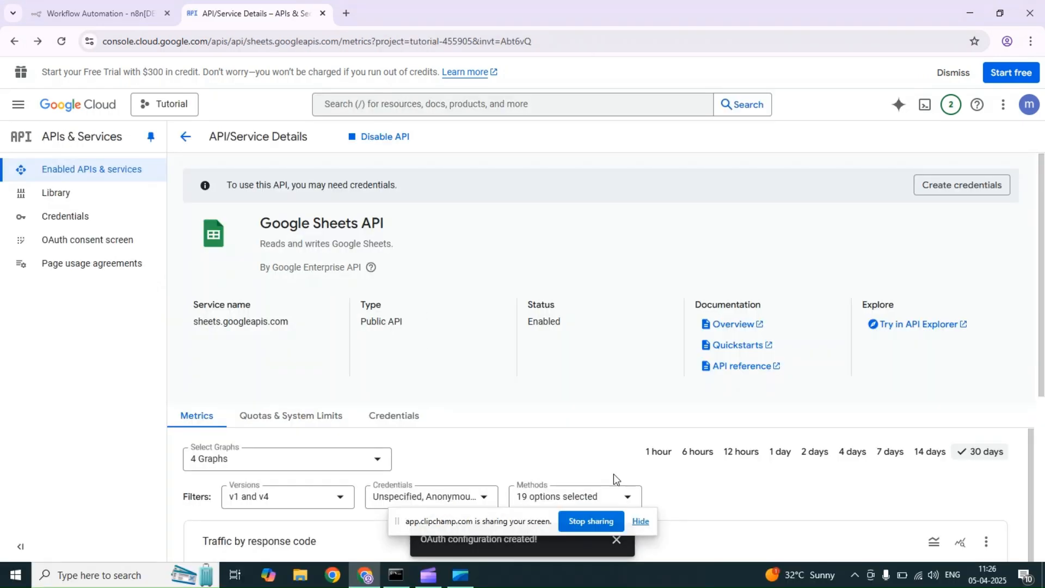
left_click(642, 522)
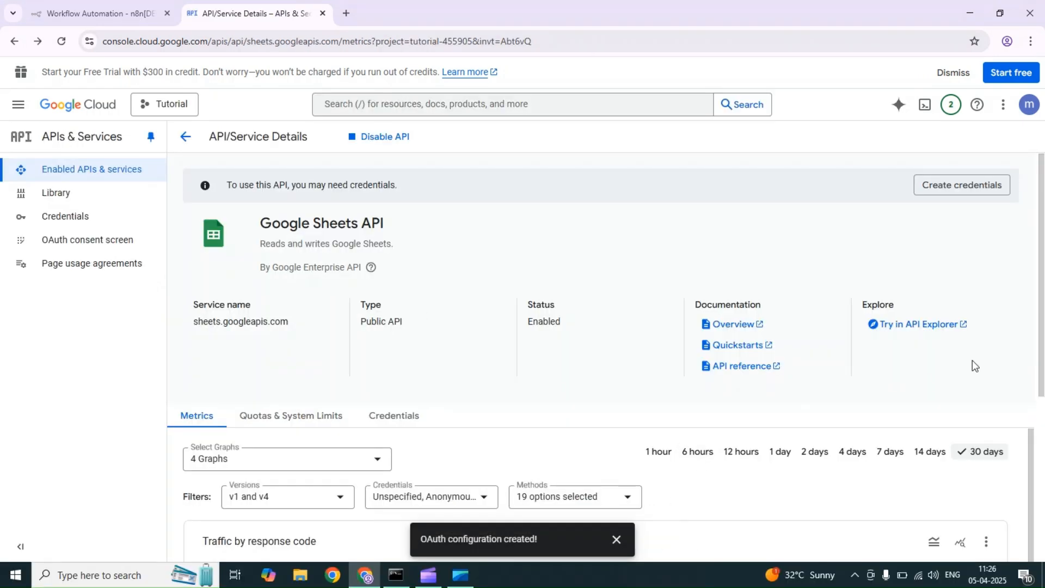
scroll(1021, 280, "down", 5)
scroll(1021, 280, "up", 5)
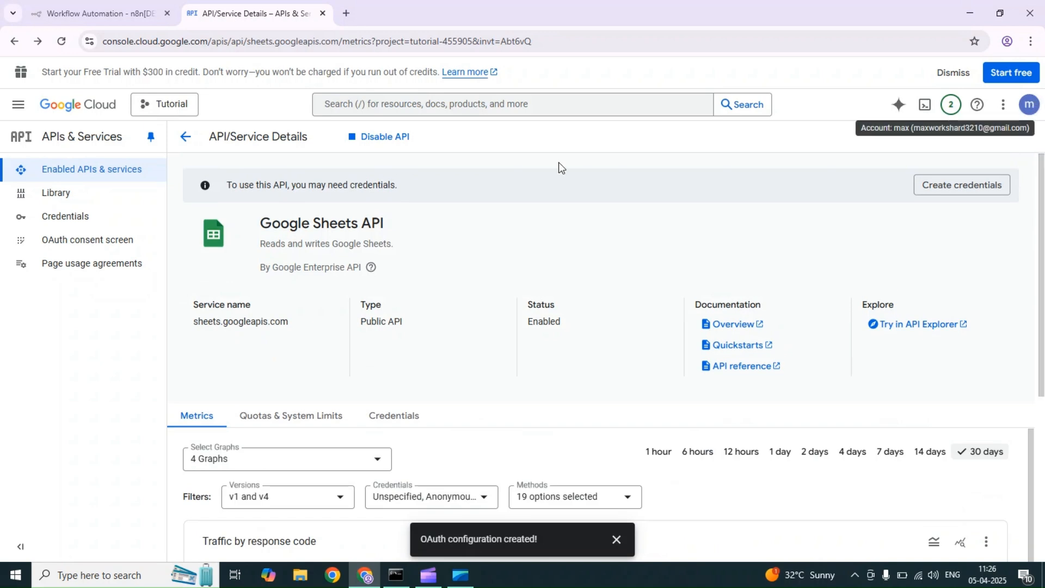
left_click(140, 248)
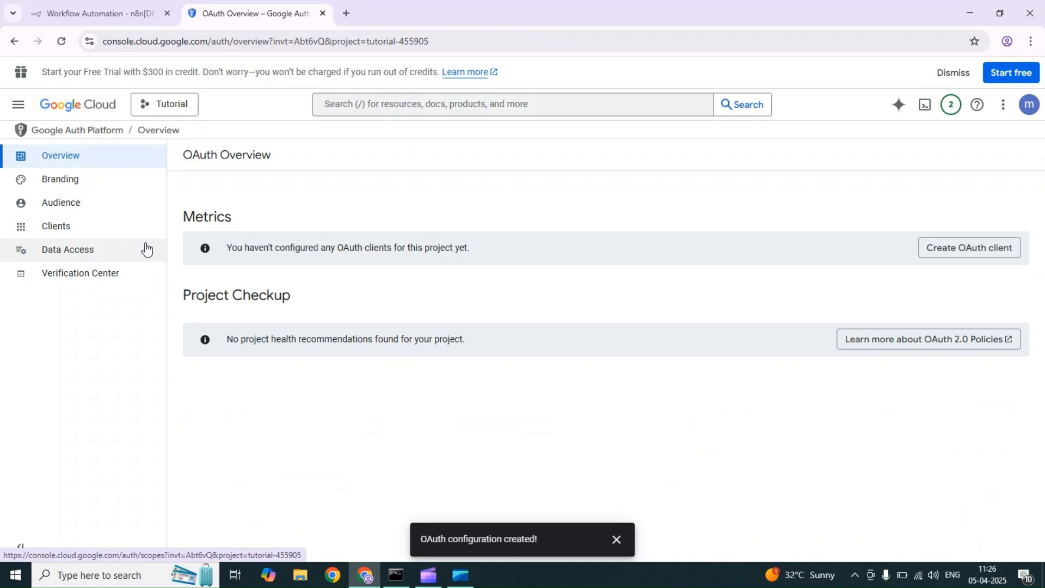
Step: Start a Web application OAuth client, then copy n8n's OAuth redirect URL
left_click(129, 227)
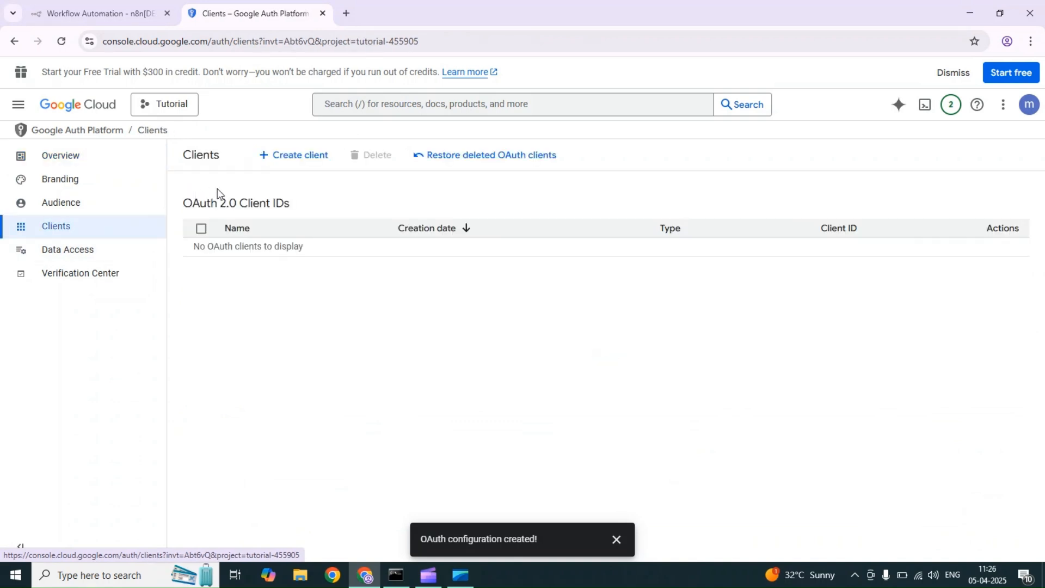
left_click(273, 161)
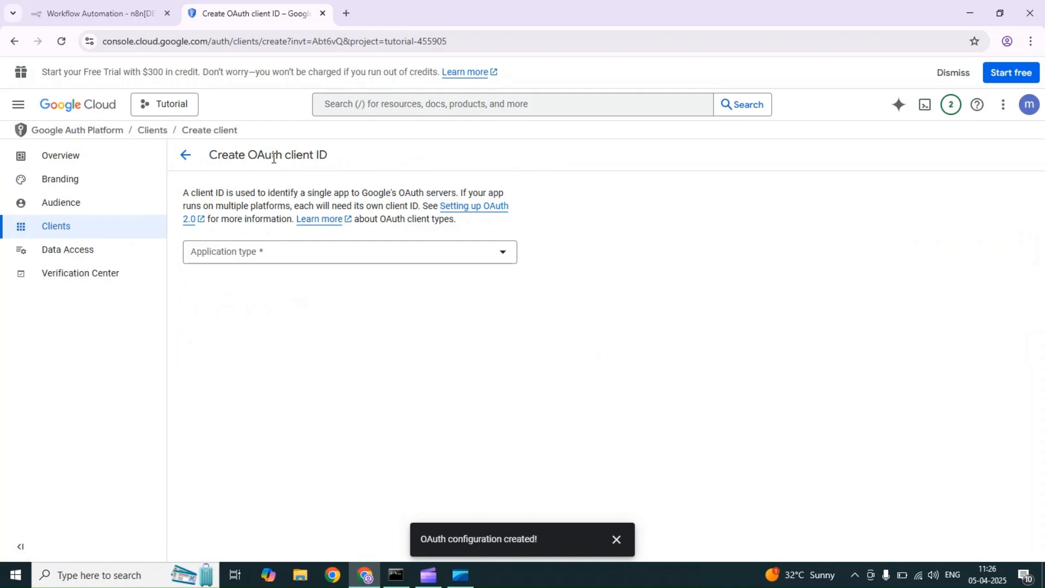
left_click(218, 248)
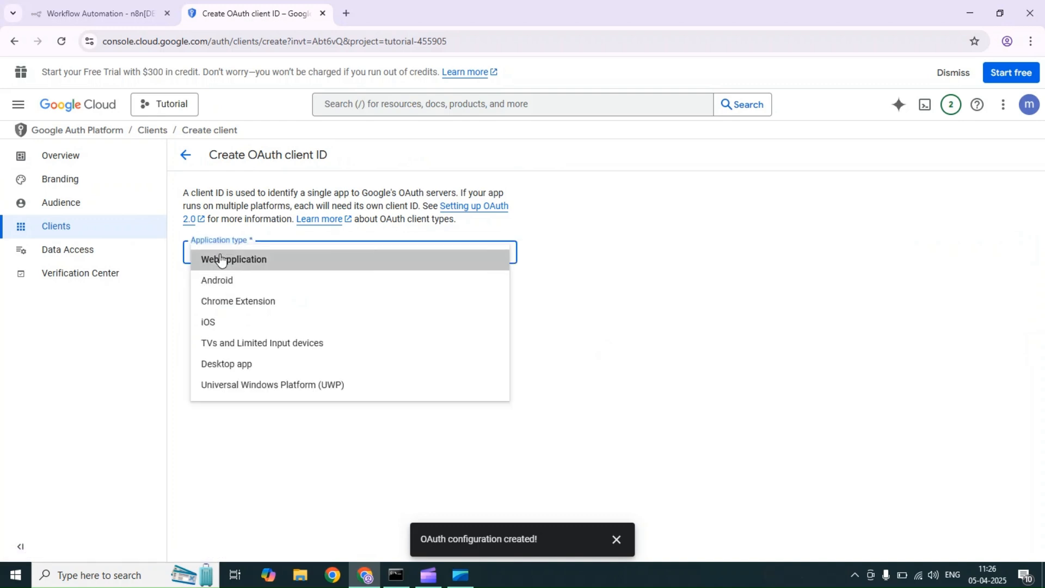
left_click(220, 259)
left_click(247, 287)
left_click_drag(247, 286, 188, 289)
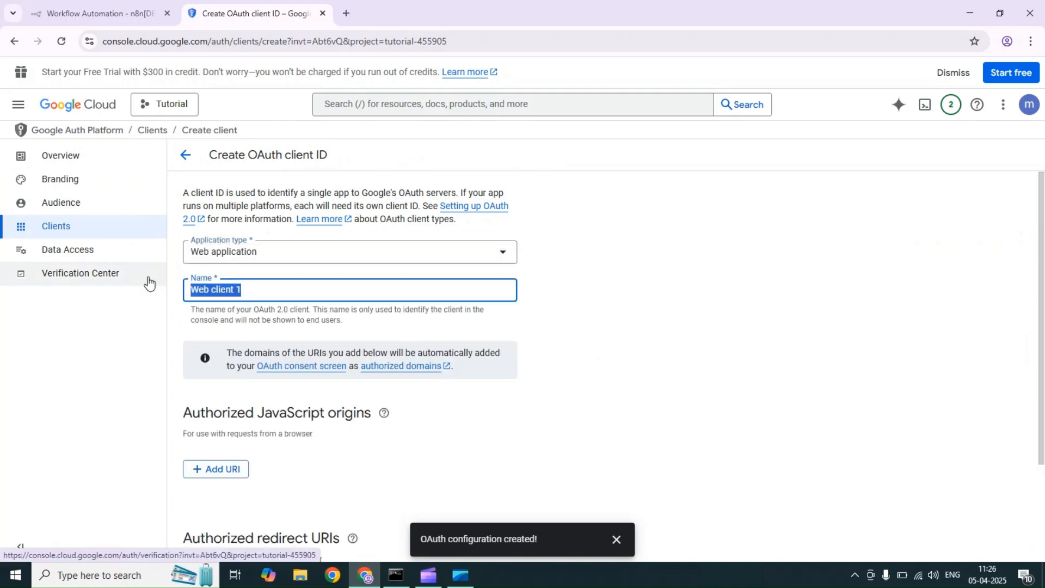
left_click_drag(1043, 328, 1029, 463)
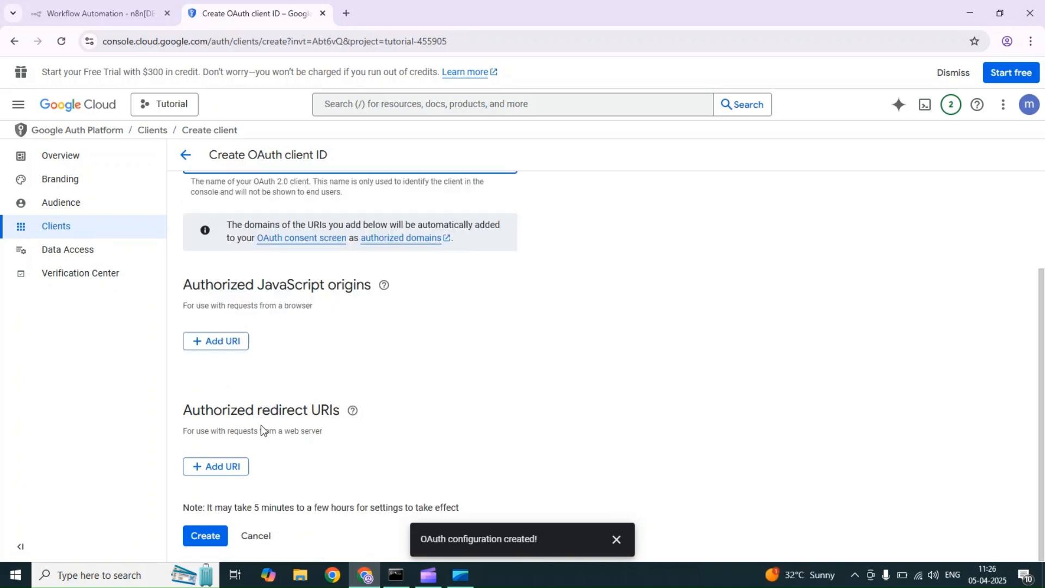
double_click(186, 405)
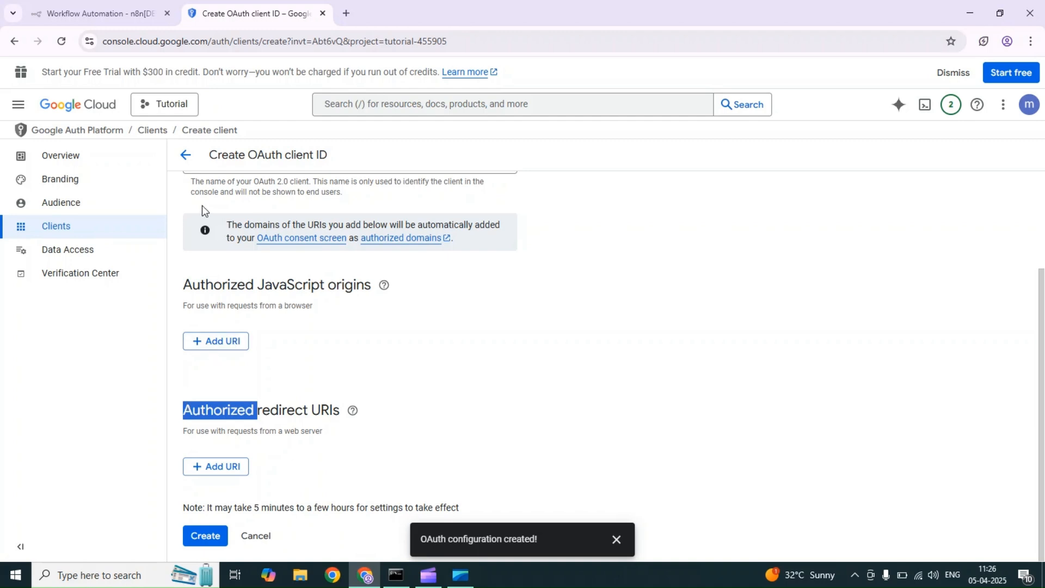
left_click(108, 13)
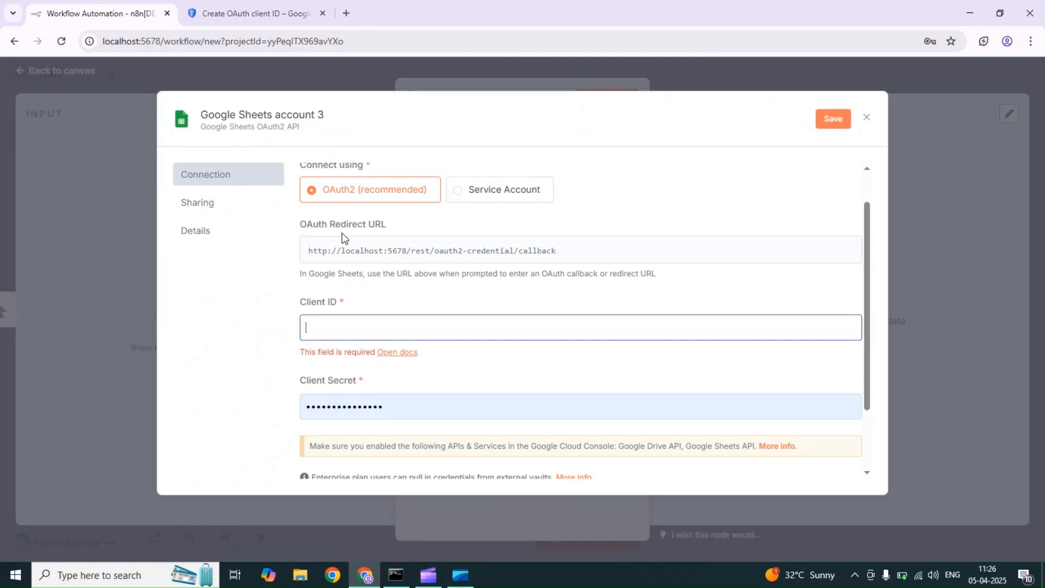
left_click(813, 250)
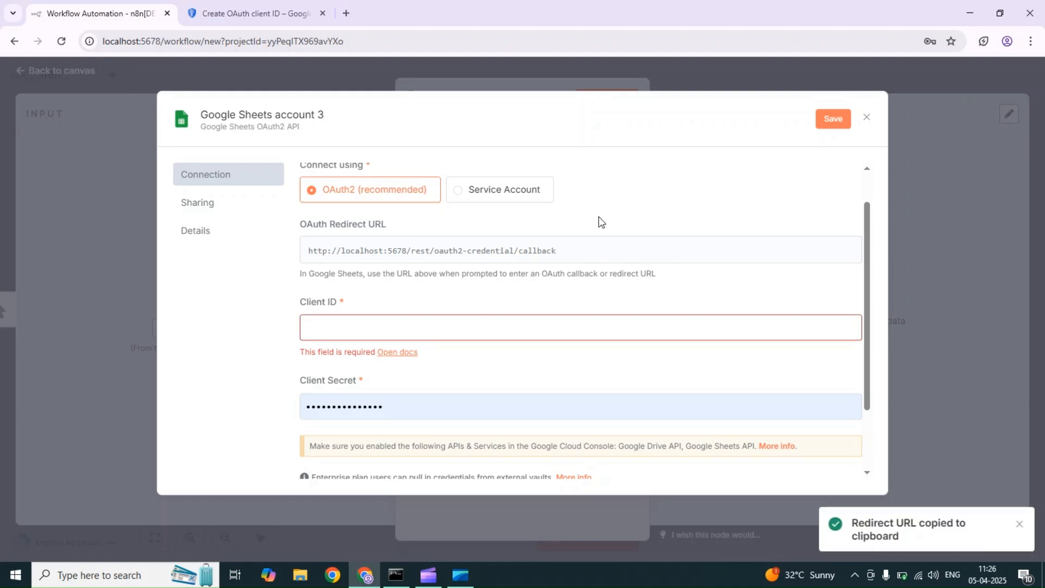
left_click(259, 5)
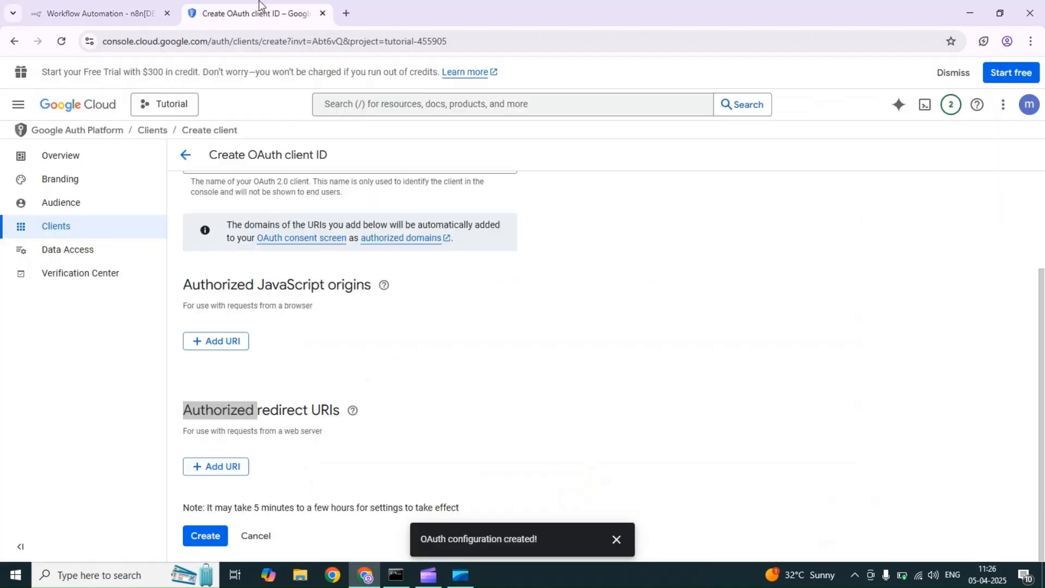
left_click(206, 469)
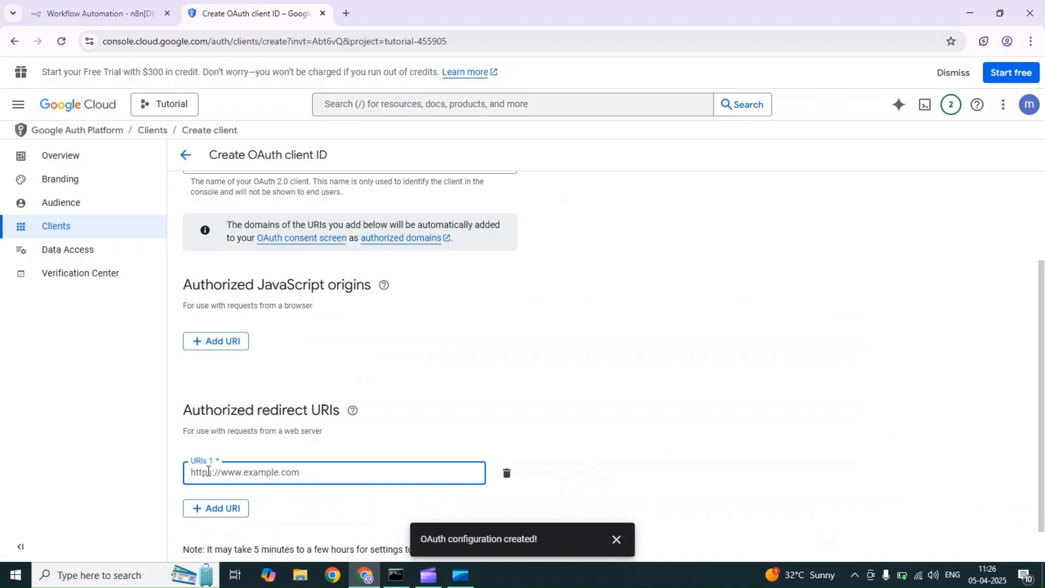
key("ctrl+v")
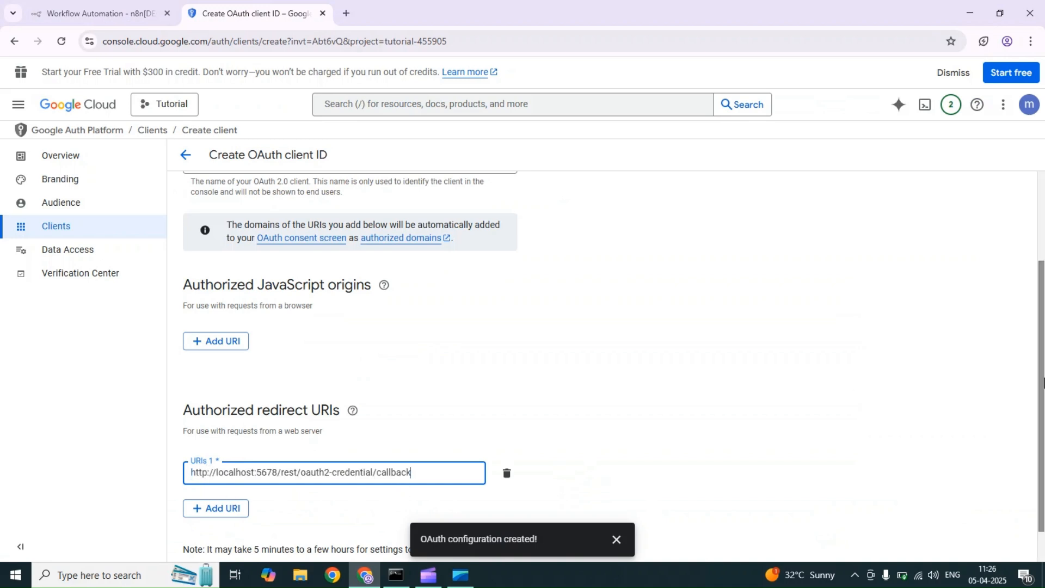
left_click_drag(1042, 389, 1032, 466)
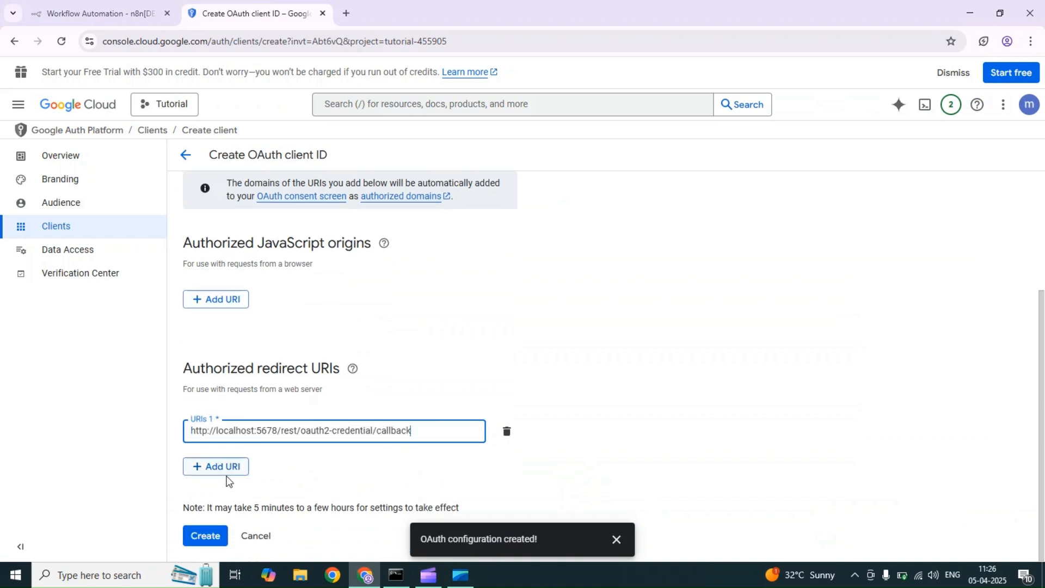
left_click(202, 536)
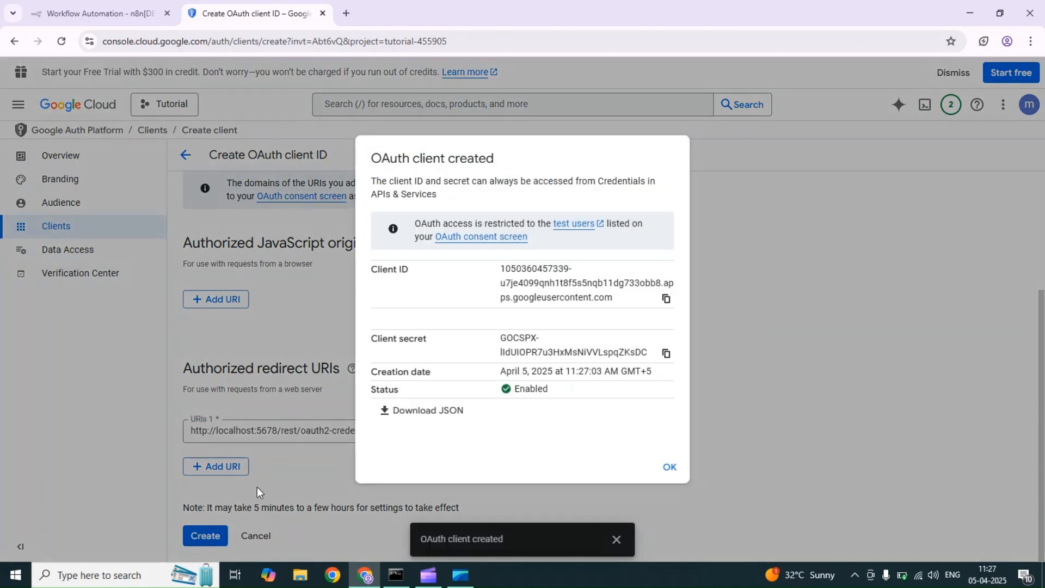
Step: Copy the new Google client ID and secret into n8n's Client ID and Client Secret fields
left_click(666, 299)
left_click(98, 13)
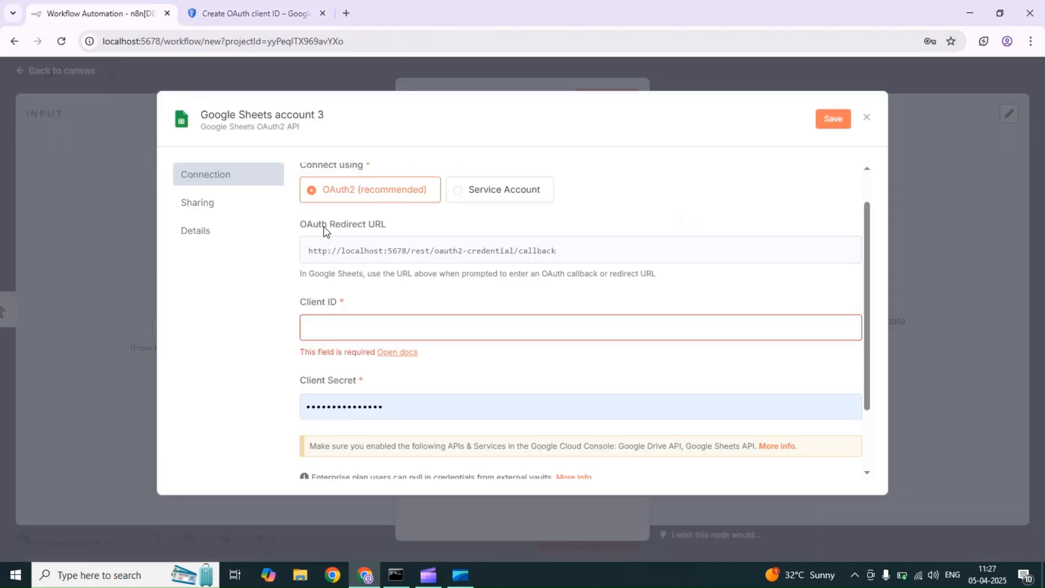
left_click(354, 329)
key("ctrl+v")
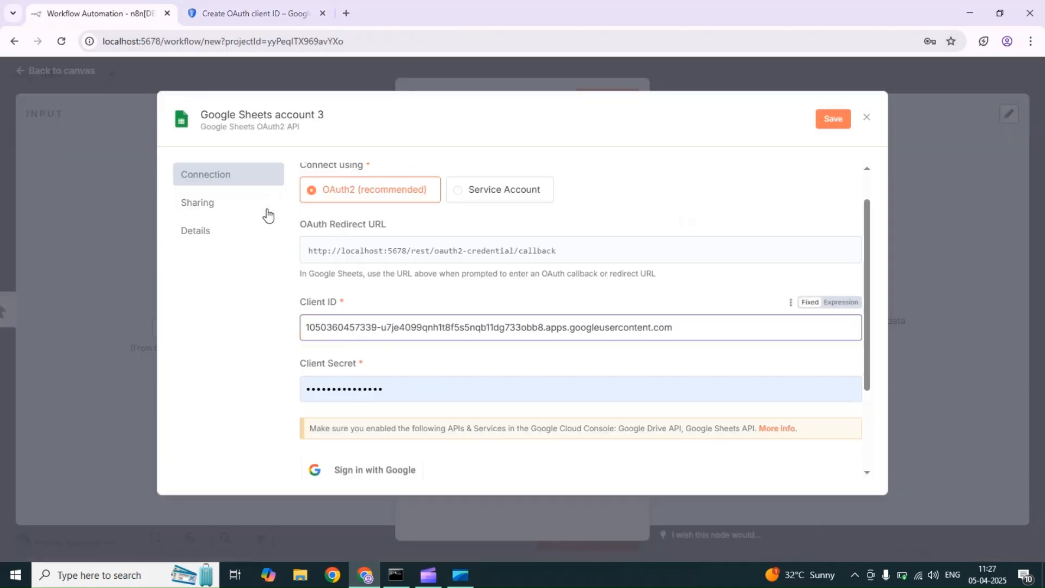
left_click(221, 8)
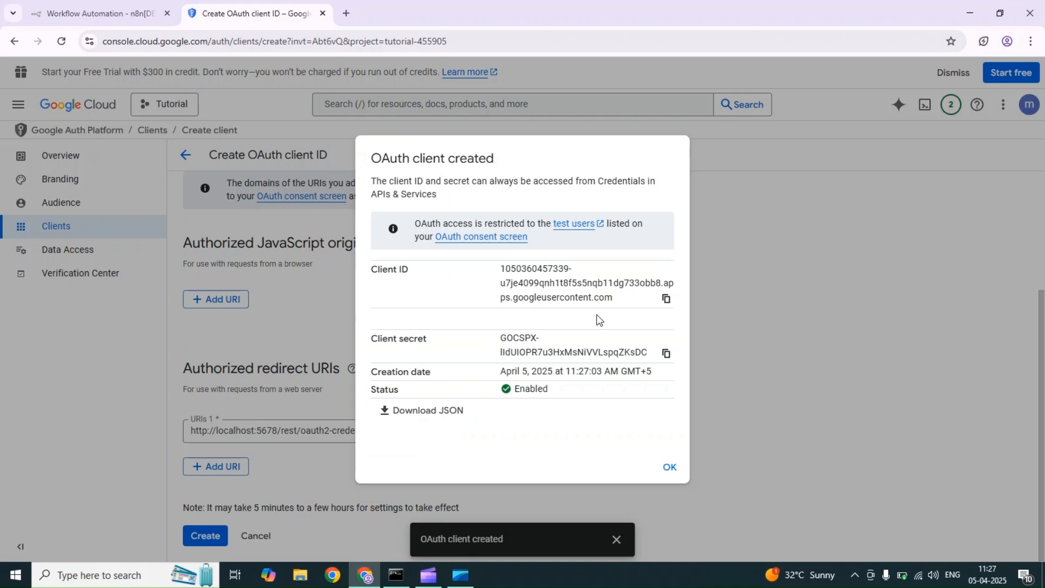
left_click(665, 351)
left_click(100, 13)
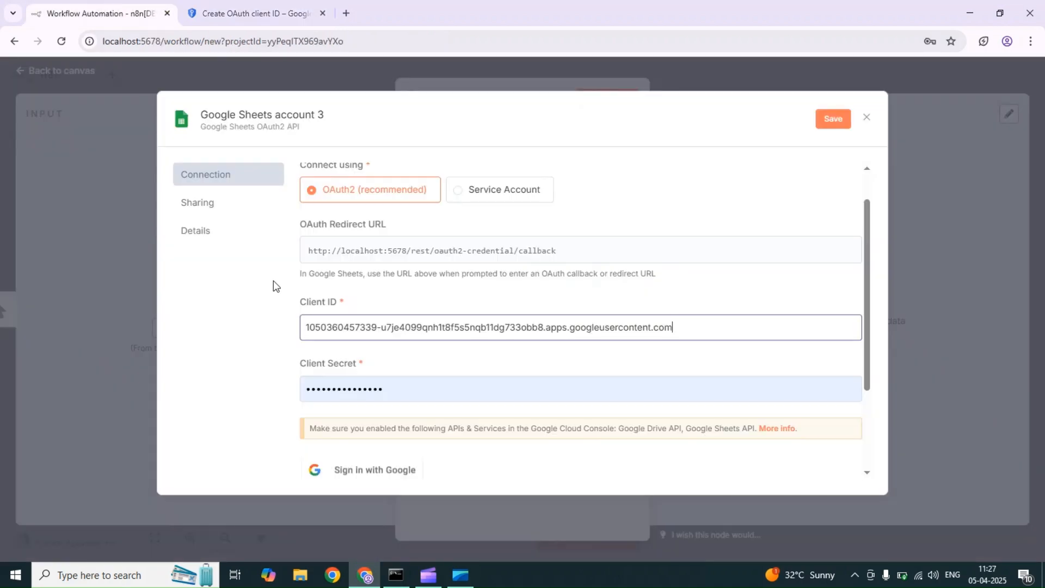
left_click_drag(392, 379, 280, 372)
key("BackSpace")
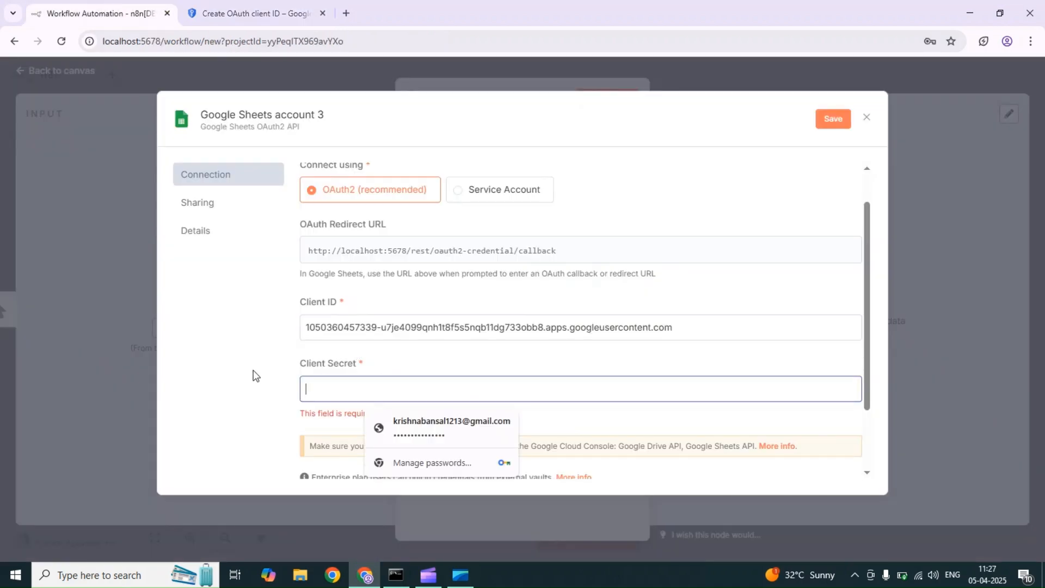
key("ctrl+v")
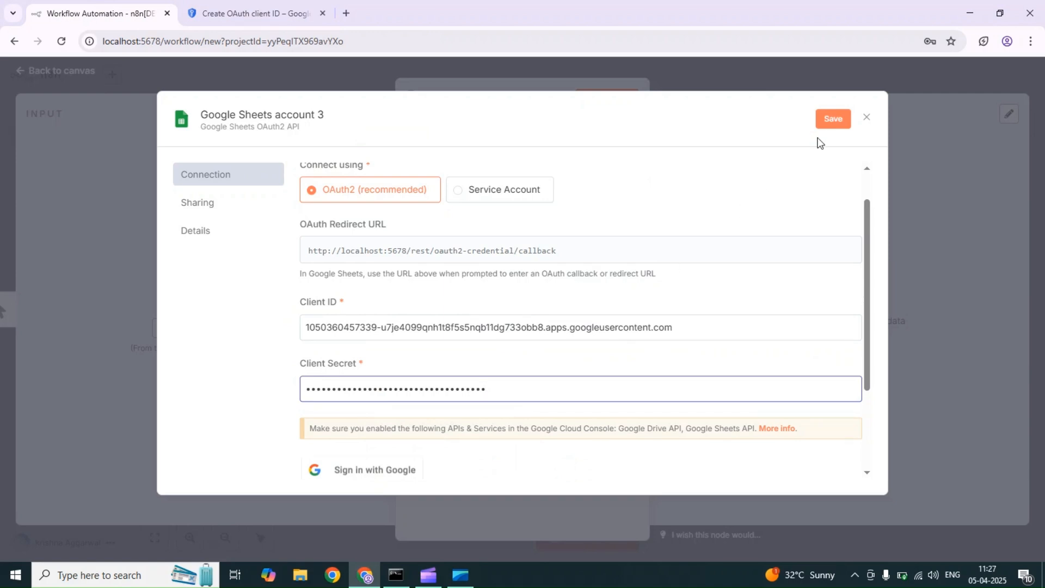
Step: Save the credential and rename it from 'Google Sheets account 3' to 'tutorial'
left_click(832, 120)
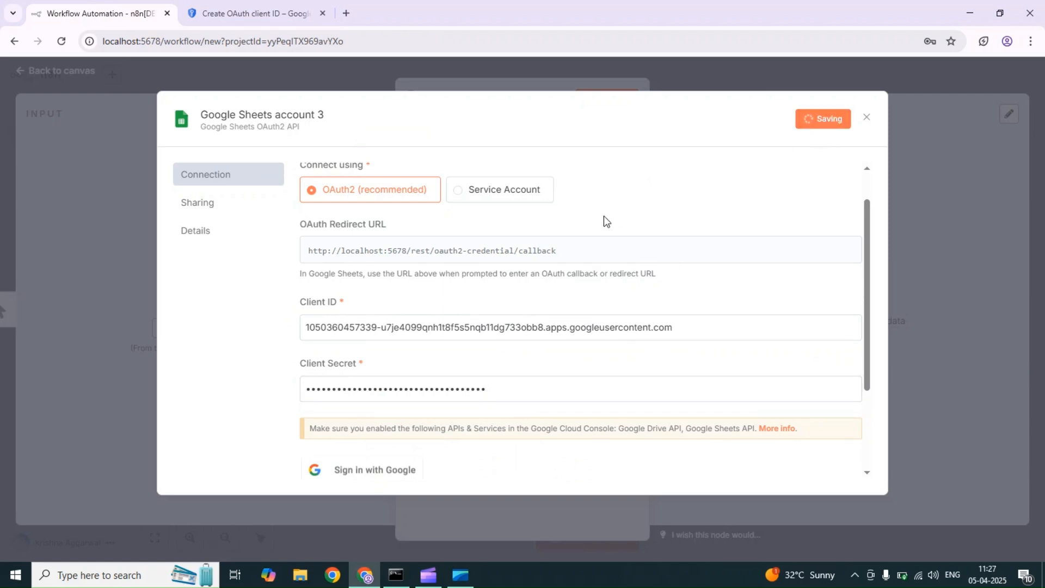
left_click(321, 119)
left_click_drag(338, 114, 79, 94)
type("tu")
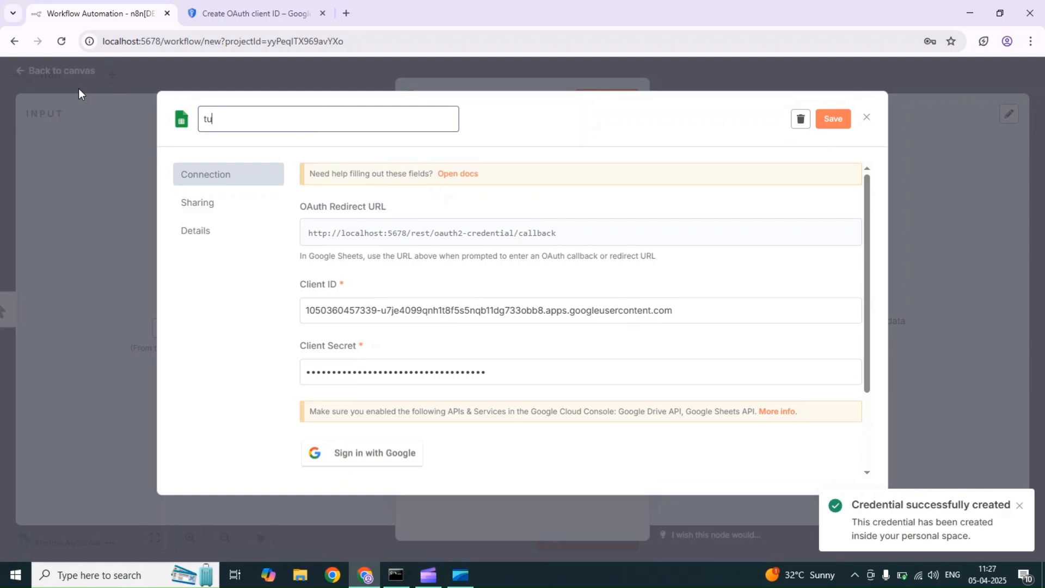
type("torial")
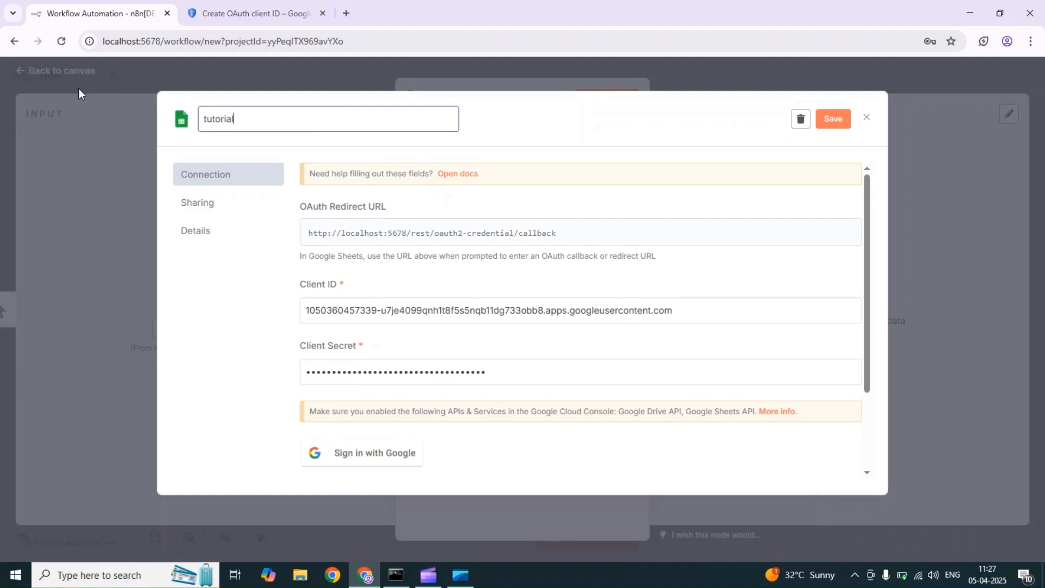
key("Return")
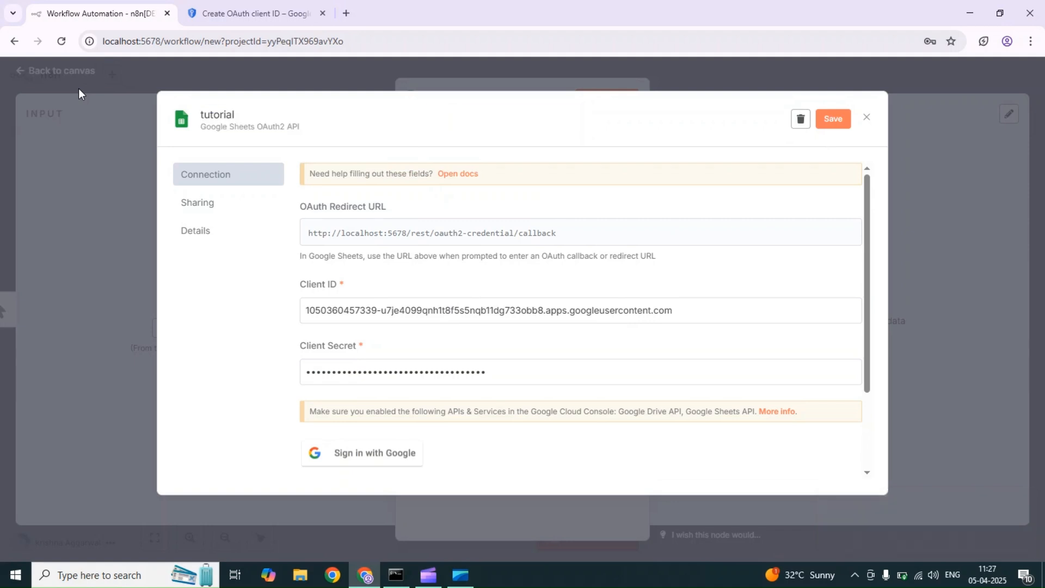
Step: Dismiss the OAuth client summary and scroll the Audience page to its empty Test users list
left_click(257, 7)
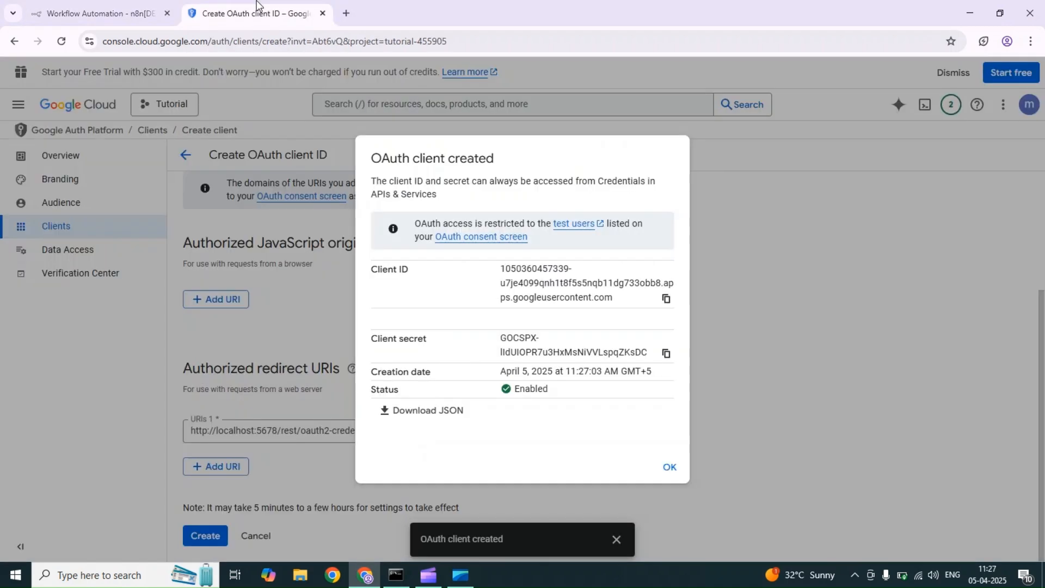
left_click(673, 472)
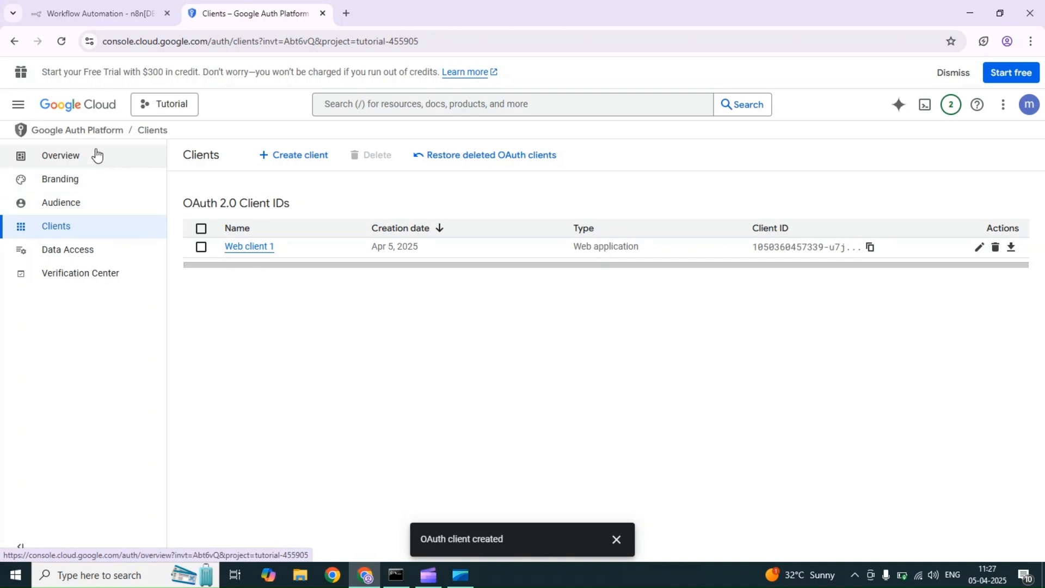
left_click(71, 199)
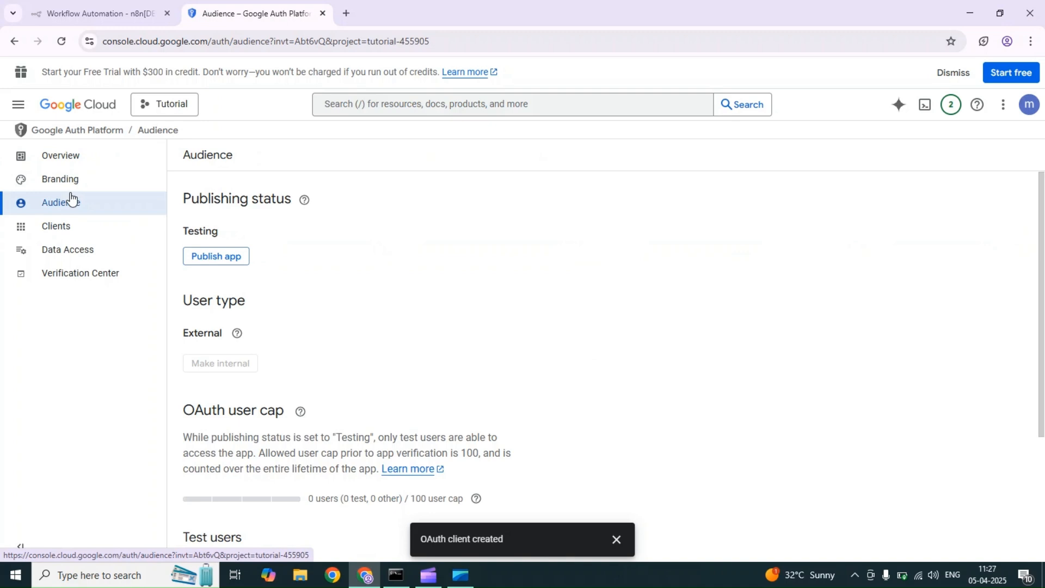
left_click_drag(1043, 238, 1044, 363)
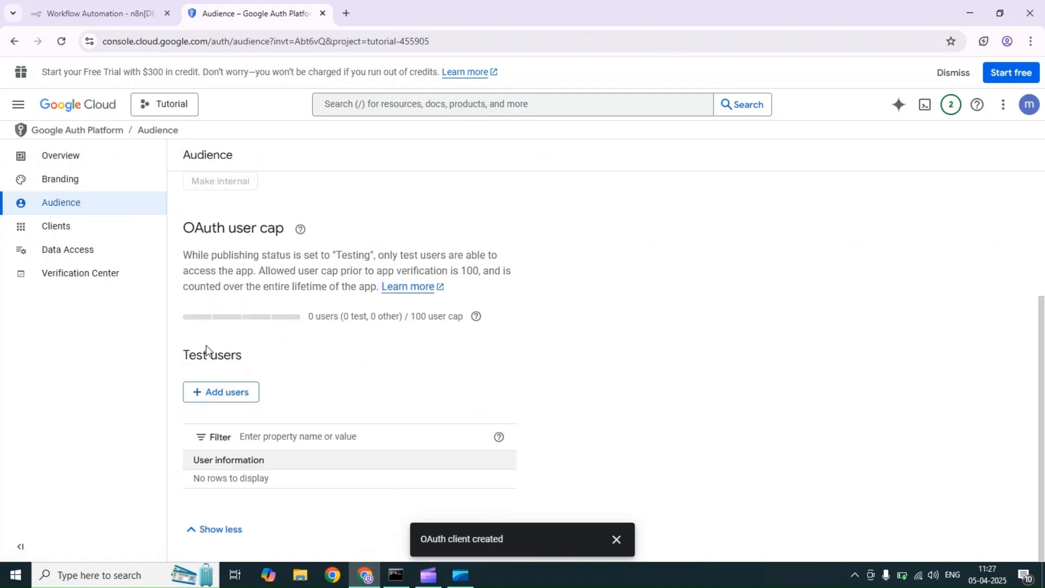
Step: Enter the Gmail address under Add users and save it, giving 1 of 100 test users
left_click(203, 393)
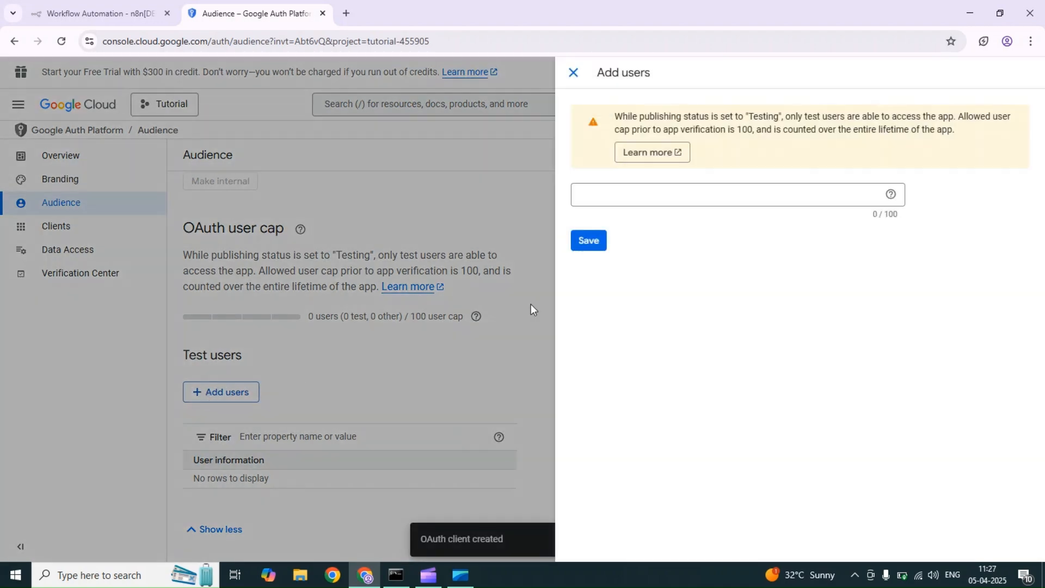
left_click(622, 196)
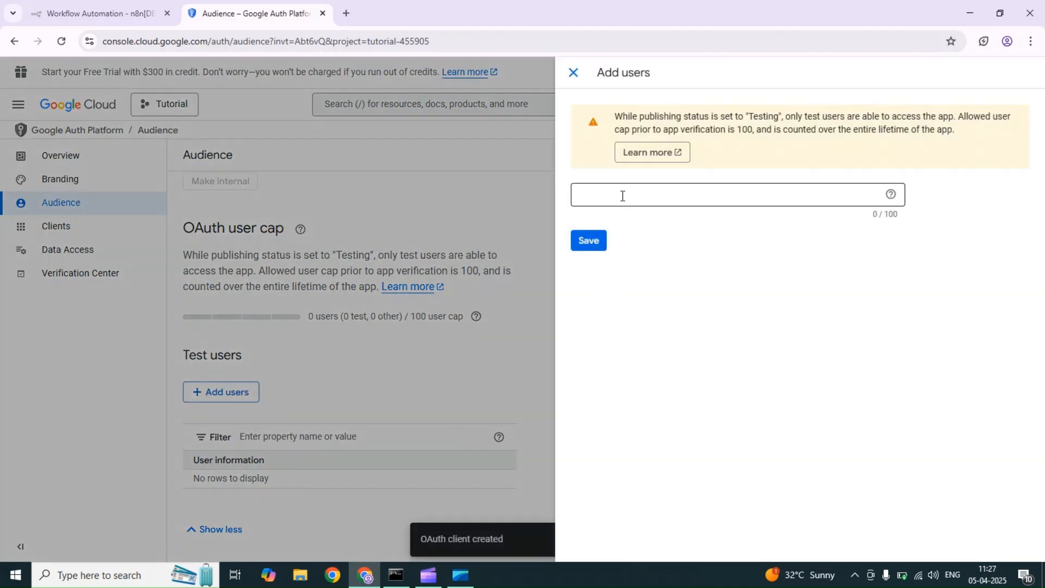
left_click(410, 347)
left_click(215, 392)
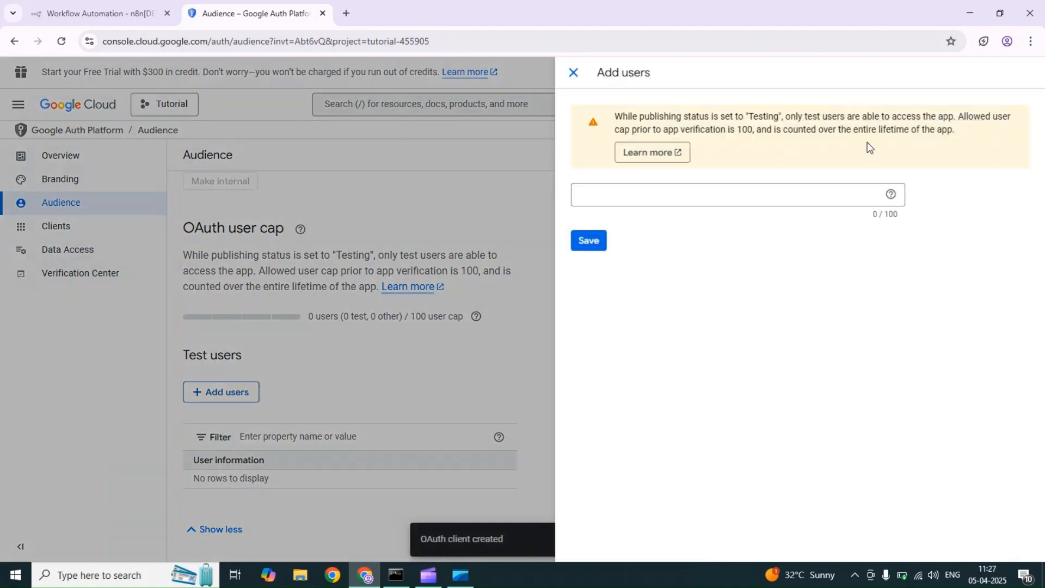
left_click(768, 188)
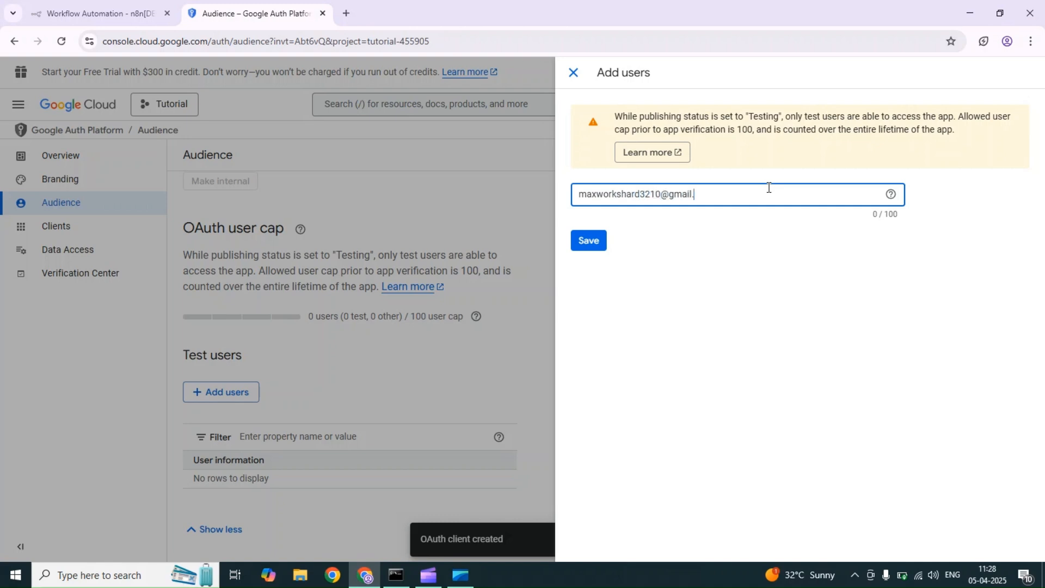
key("Return")
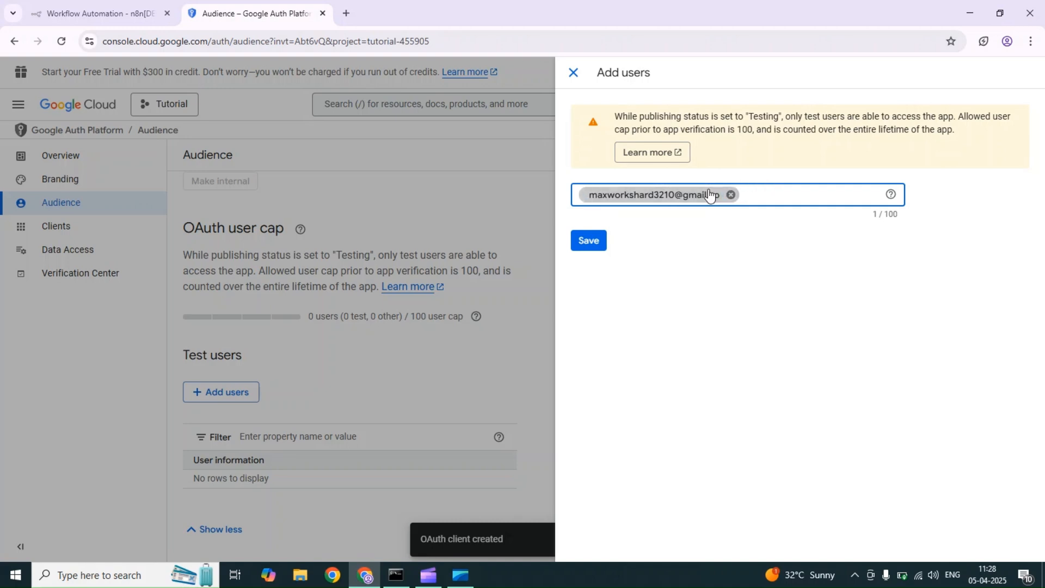
left_click(730, 194)
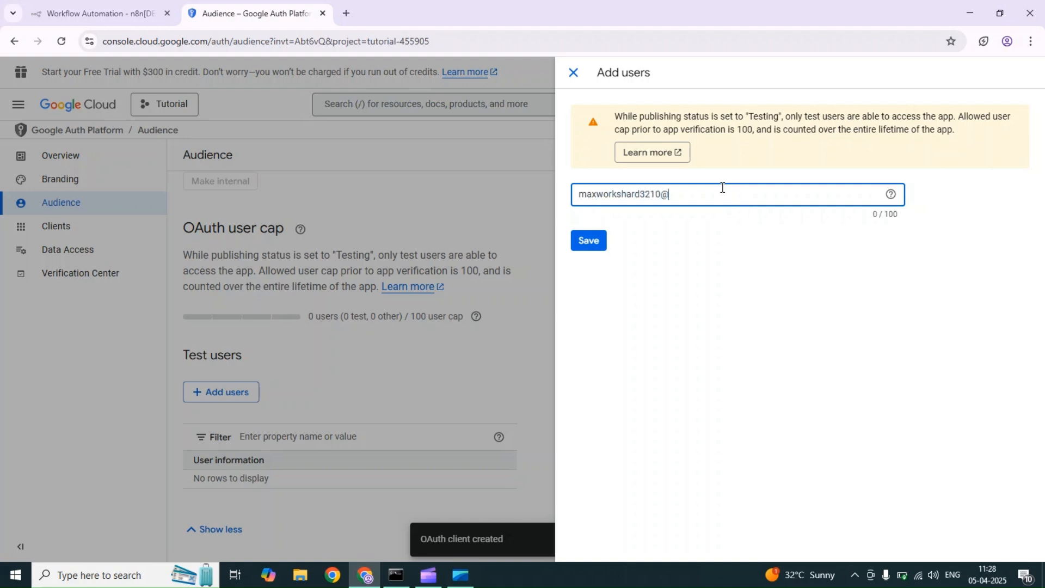
left_click(590, 248)
left_click(591, 248)
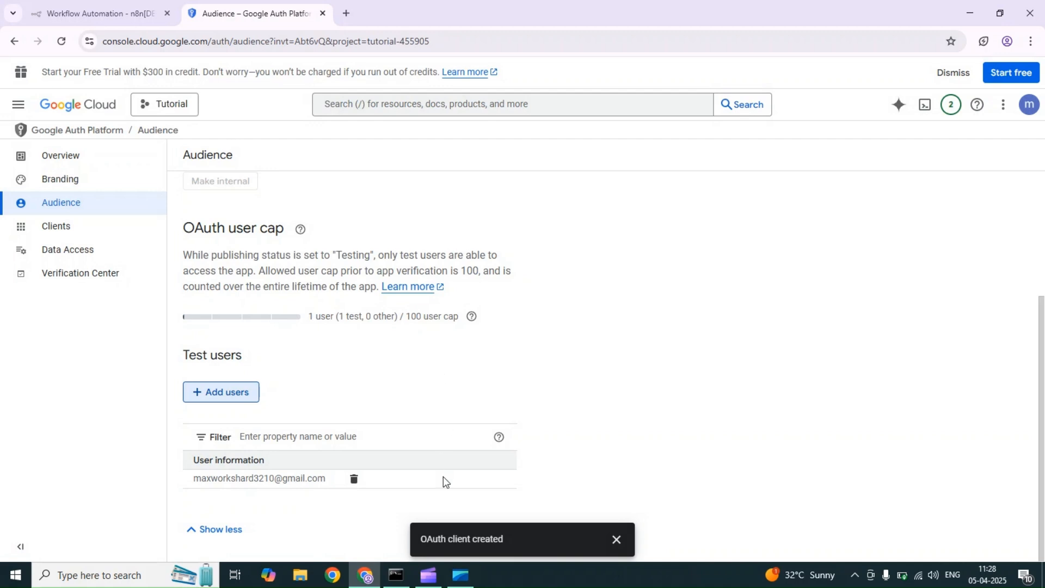
Step: Start Sign in with Google from the n8n credential, declining to save the secret as a password
left_click(99, 3)
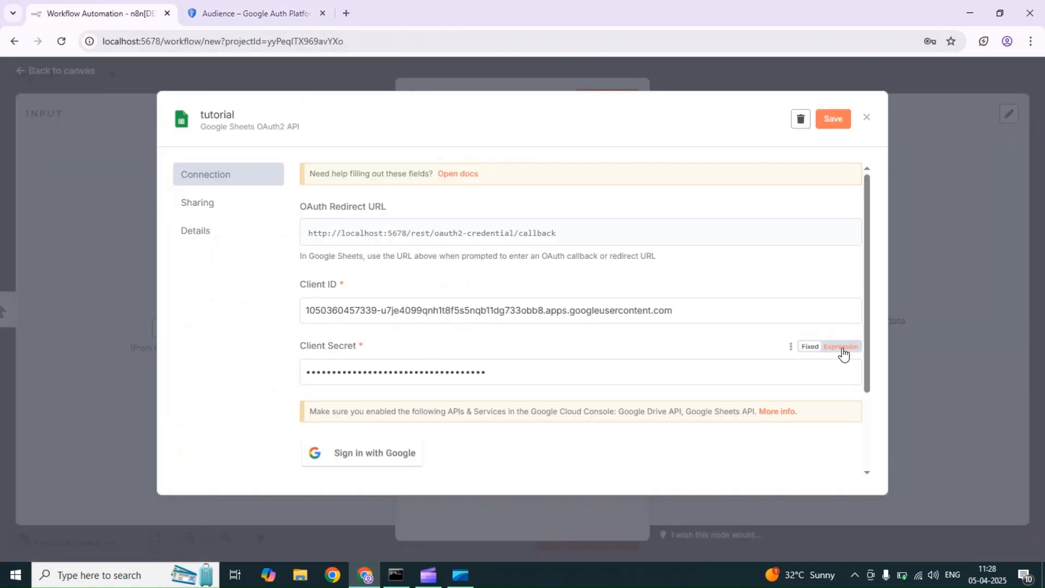
left_click_drag(870, 326, 866, 428)
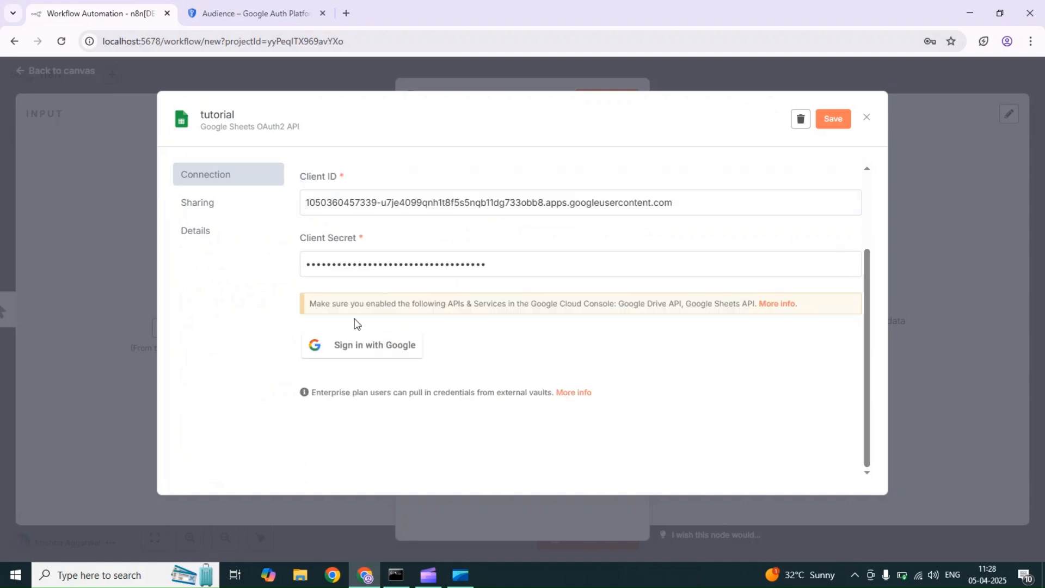
left_click(350, 349)
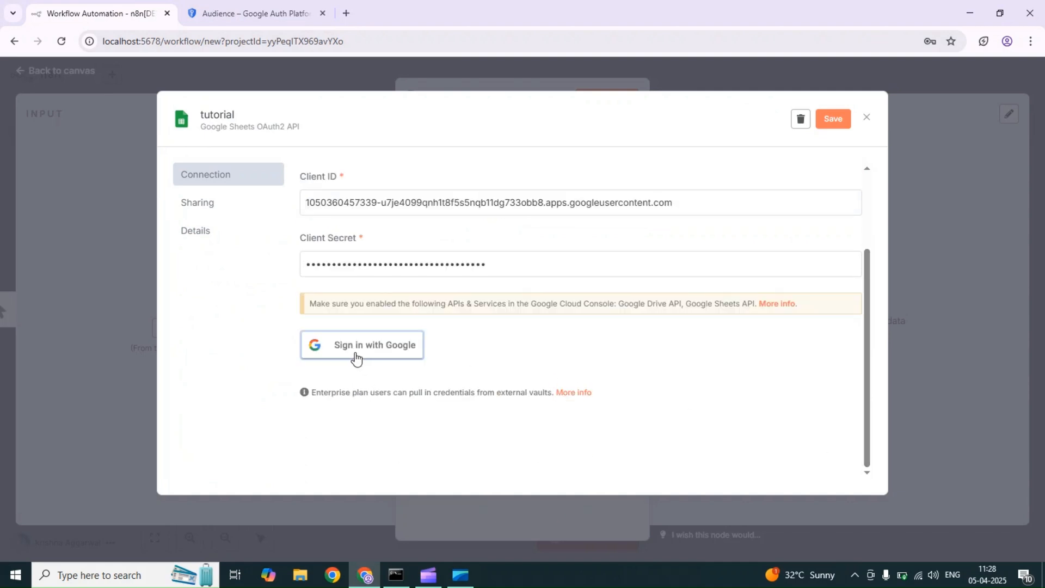
left_click(354, 353)
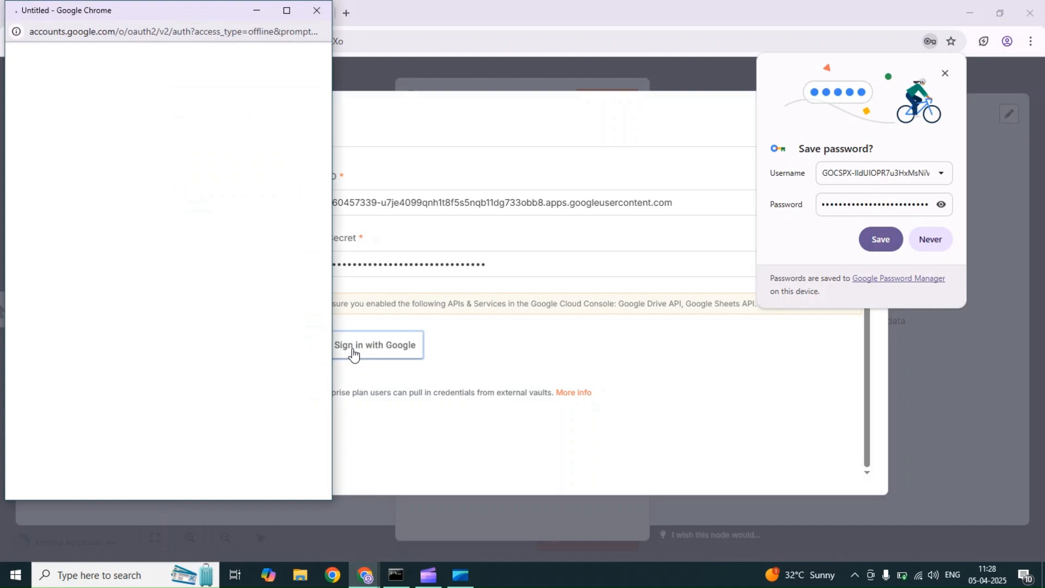
left_click(929, 241)
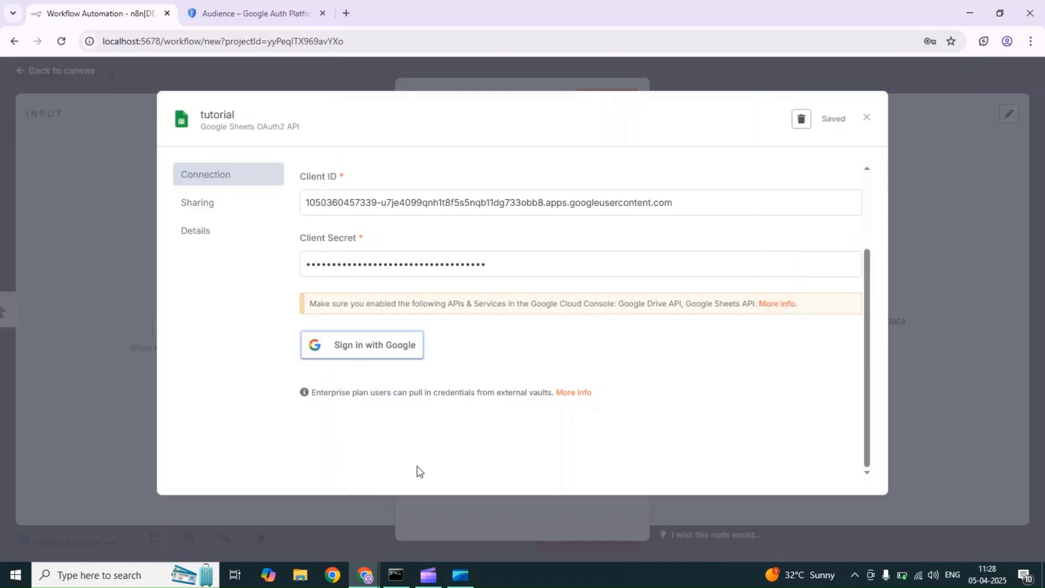
mouse_move(364, 575)
left_click(422, 505)
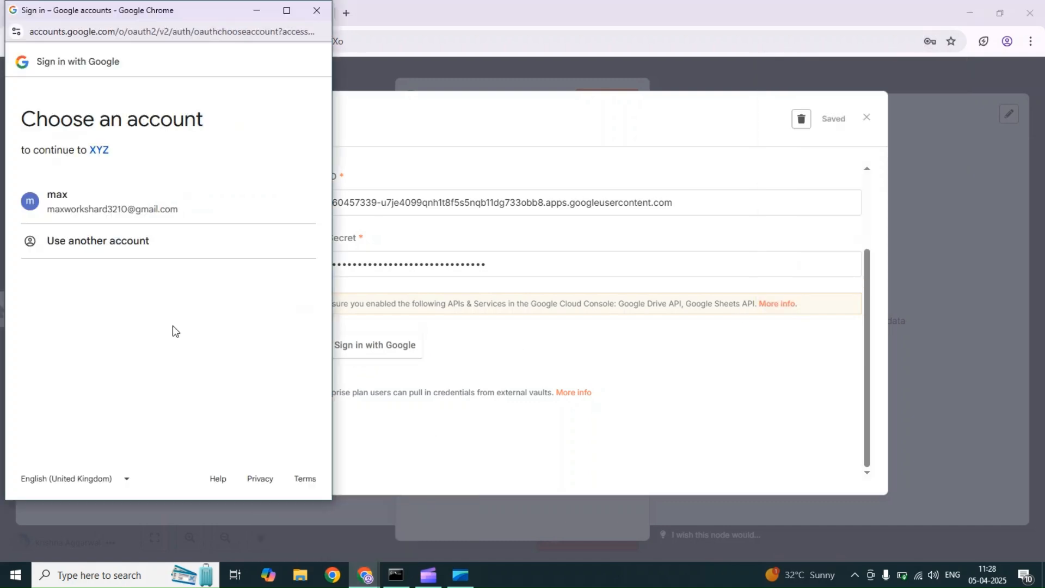
Step: Choose the Google account, pass the unverified-app warning, grant all Drive and Sheets access, and close the dialog
left_click(77, 199)
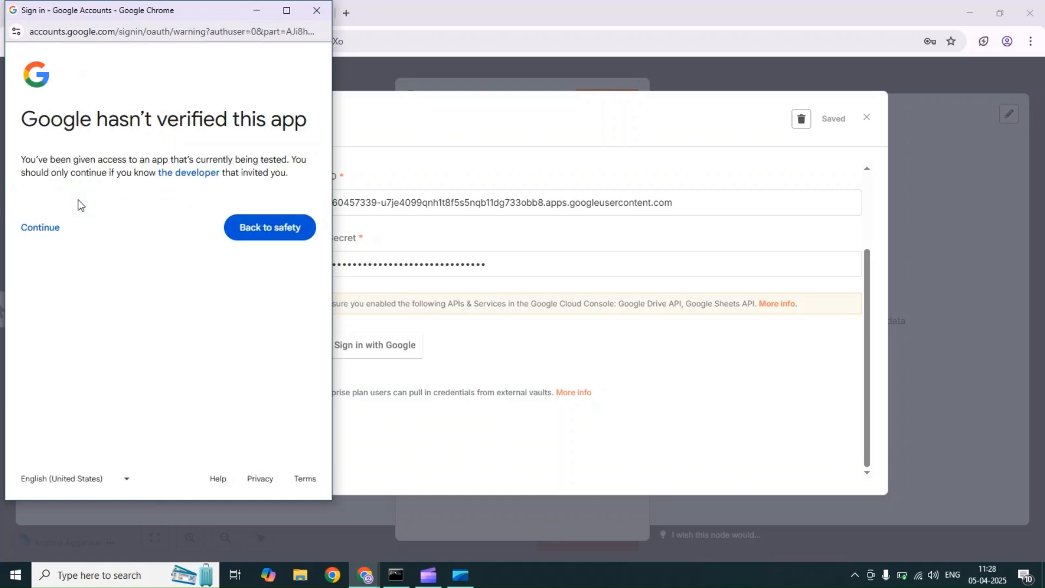
left_click(27, 234)
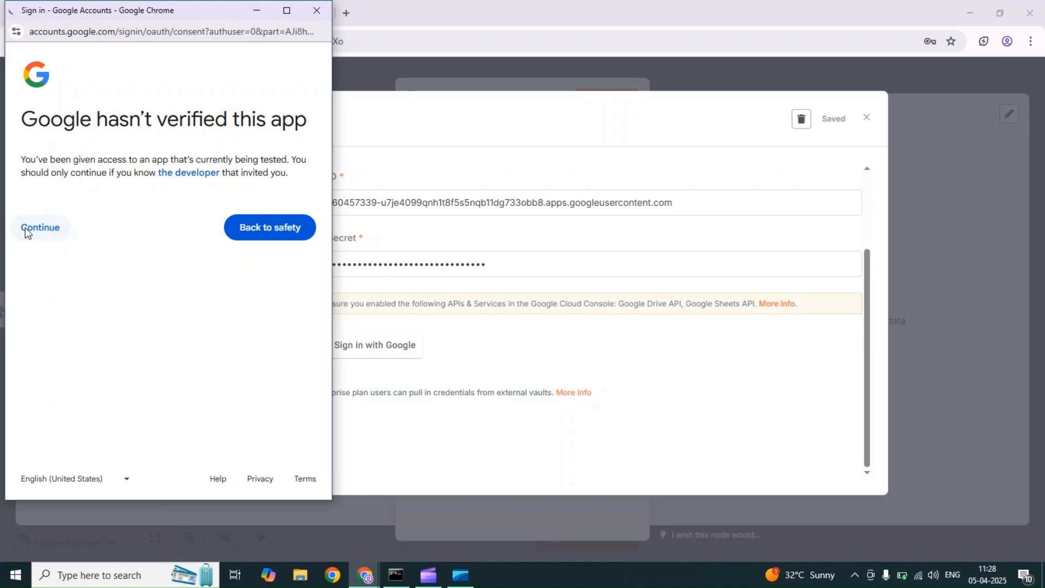
left_click(39, 251)
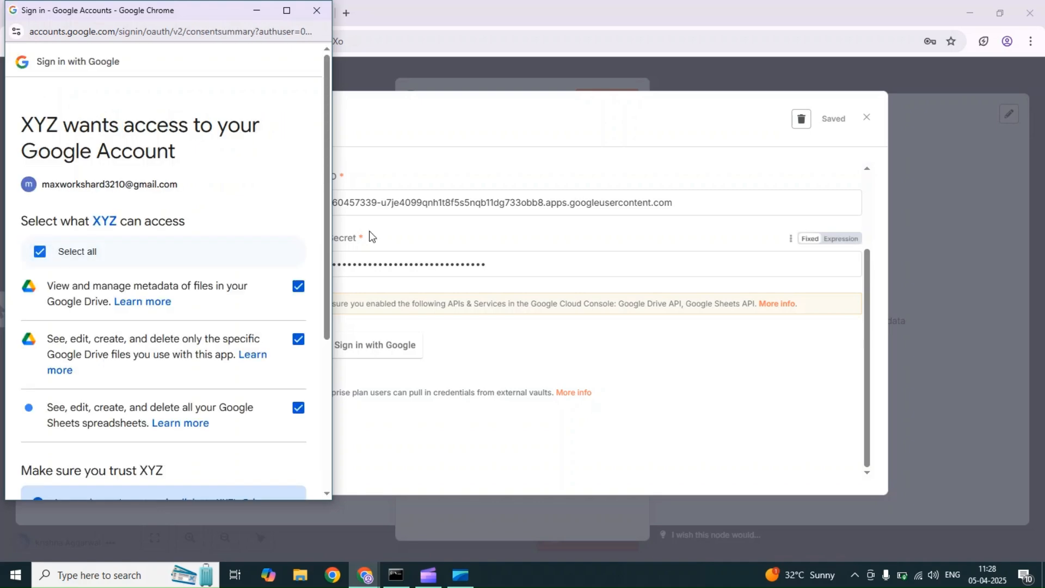
left_click_drag(326, 223, 350, 370)
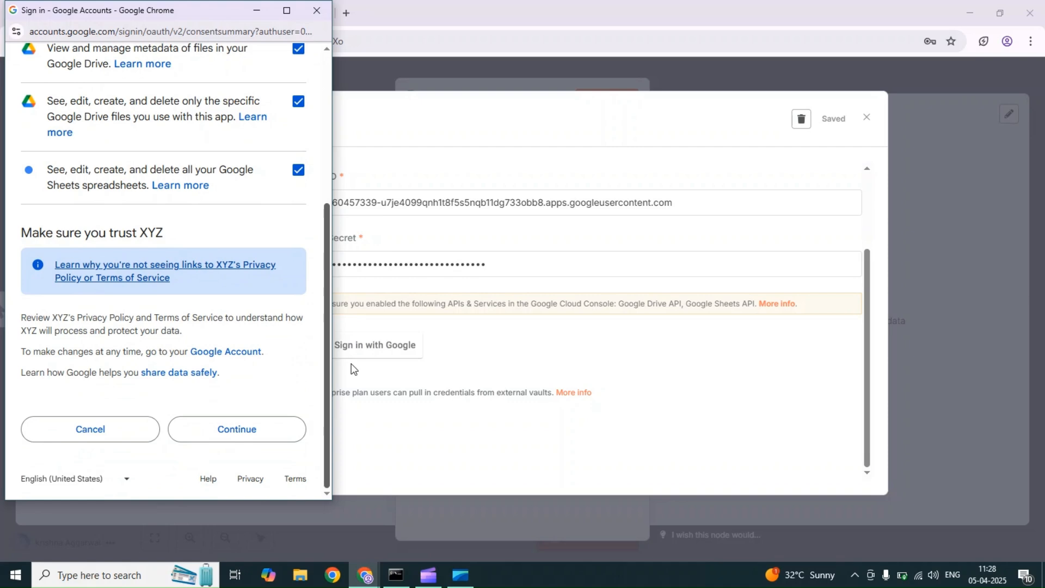
left_click(263, 420)
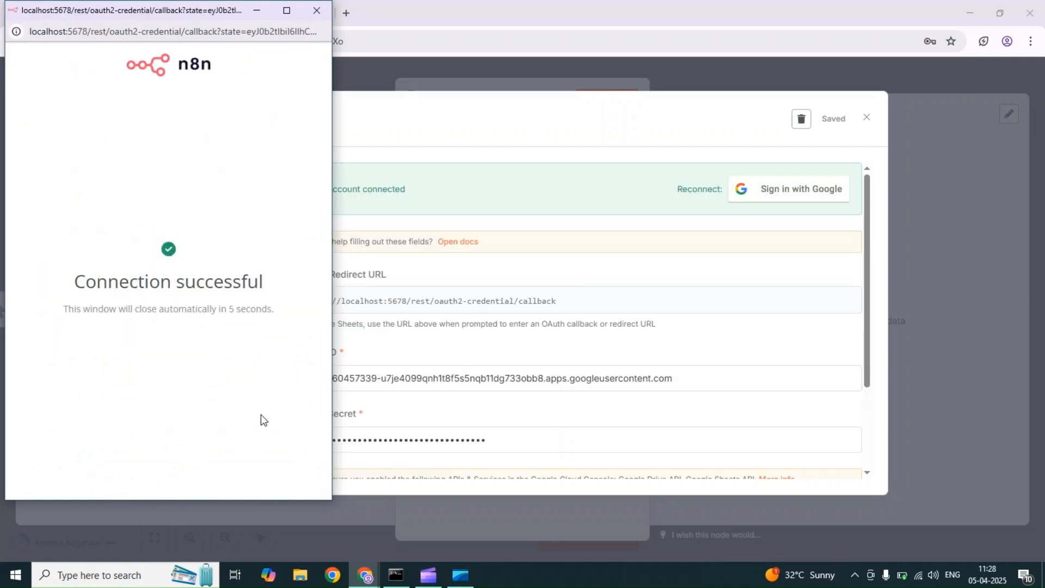
left_click(256, 14)
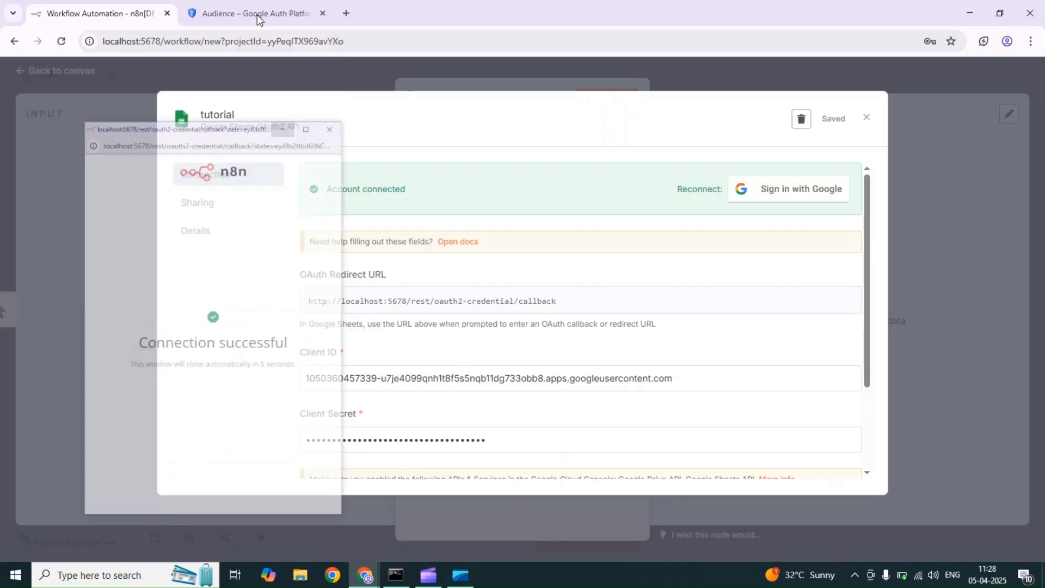
left_click(867, 117)
Step: Close the Google Sheets node and add a Gmail node found by searching 'gma'
left_click(829, 76)
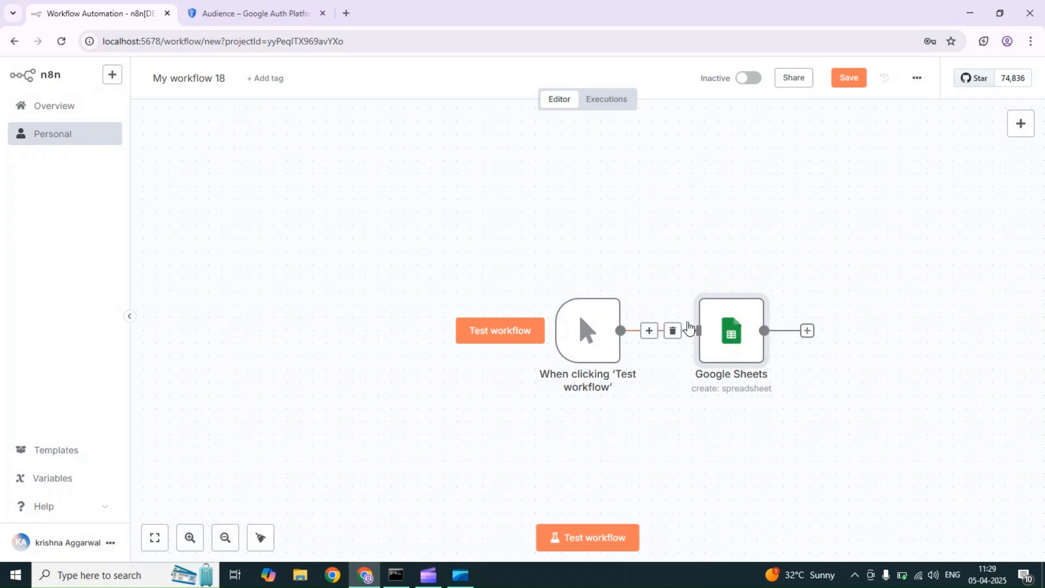
left_click(278, 13)
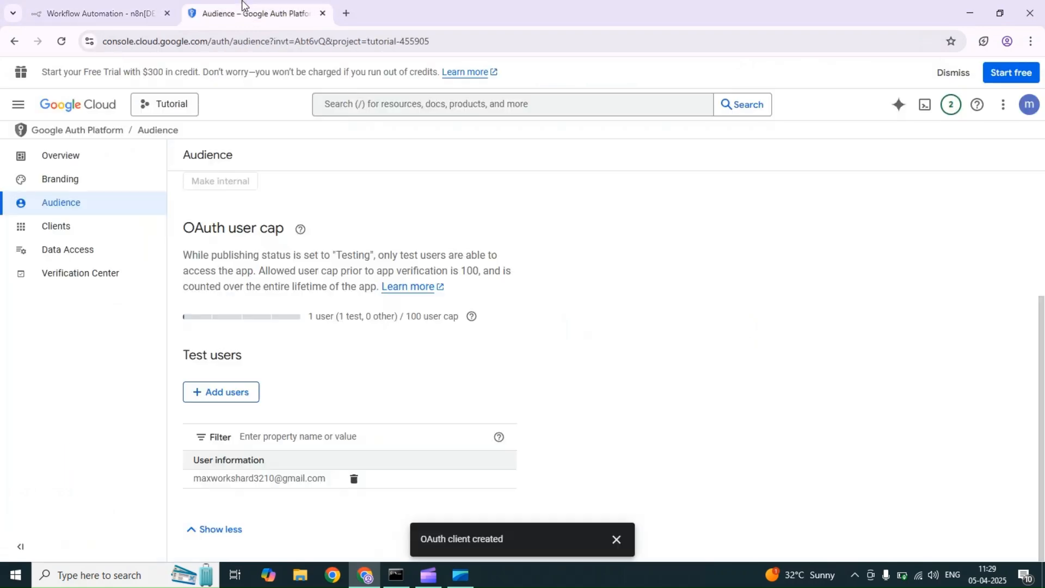
left_click(131, 12)
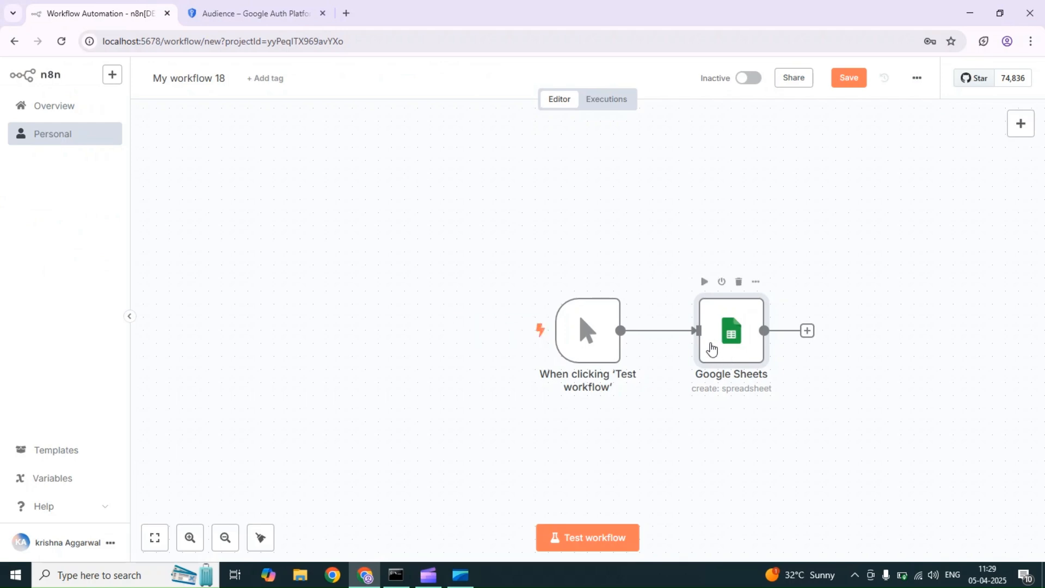
left_click(1031, 120)
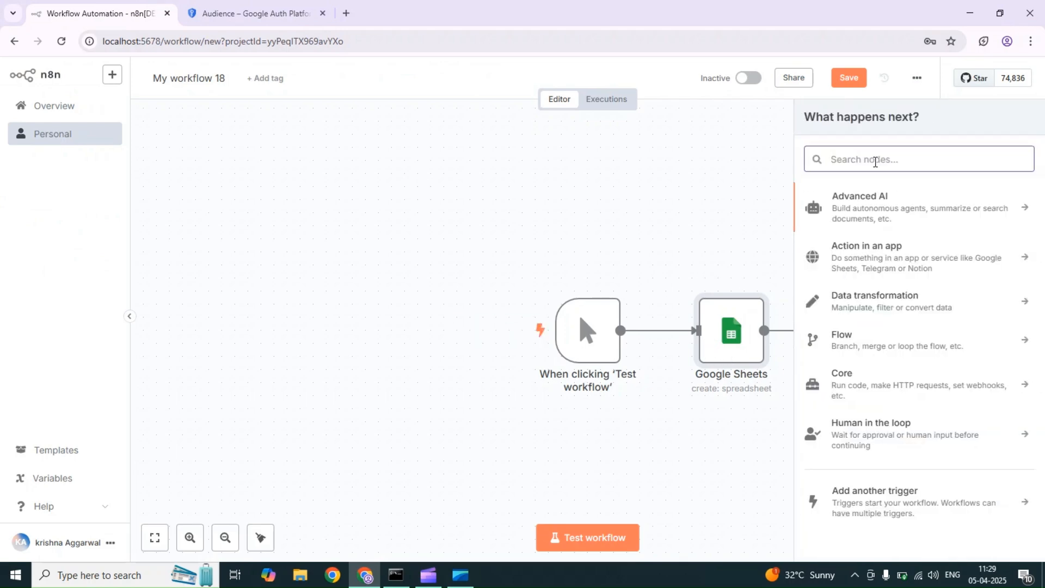
type("gma")
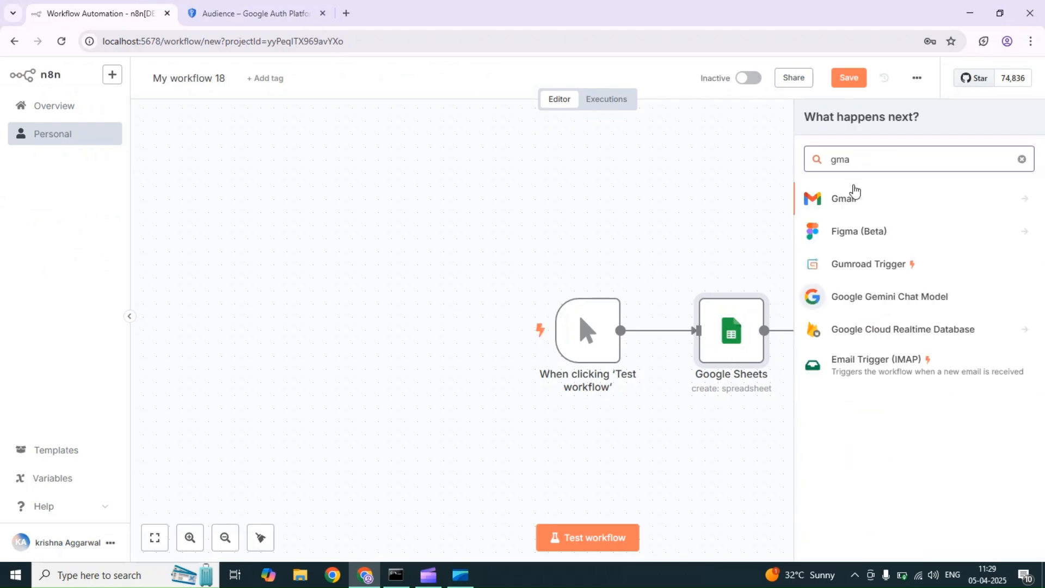
left_click(843, 202)
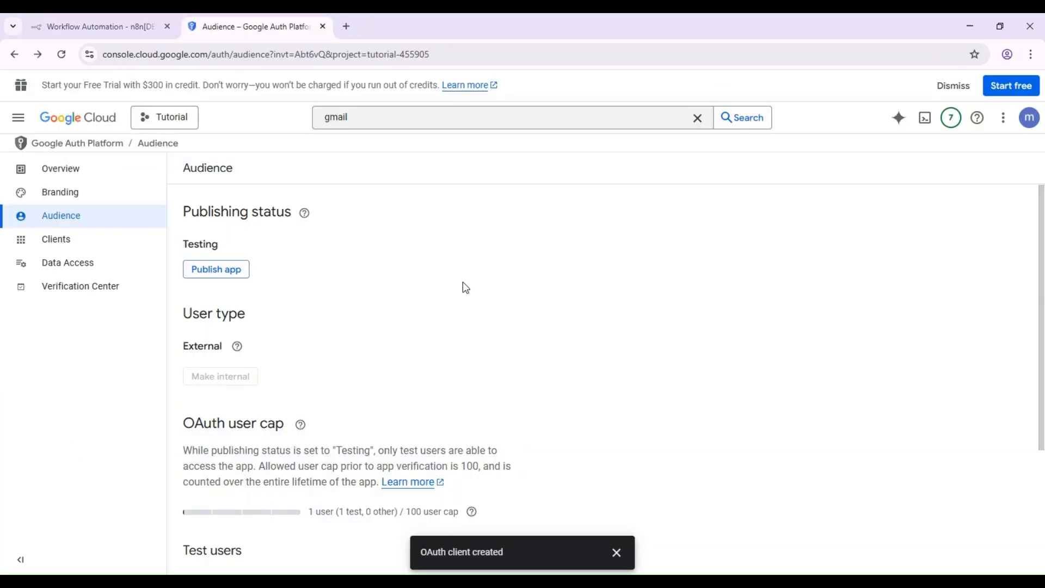
Step: Search the console for gmail, open the Gmail API page and enable it
left_click(383, 114)
key("Return")
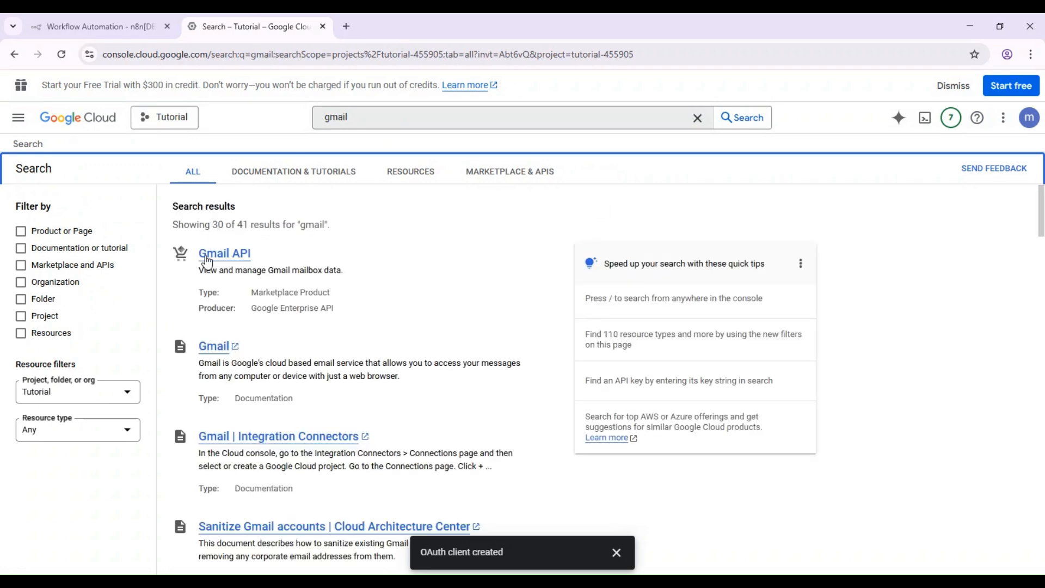
left_click(208, 256)
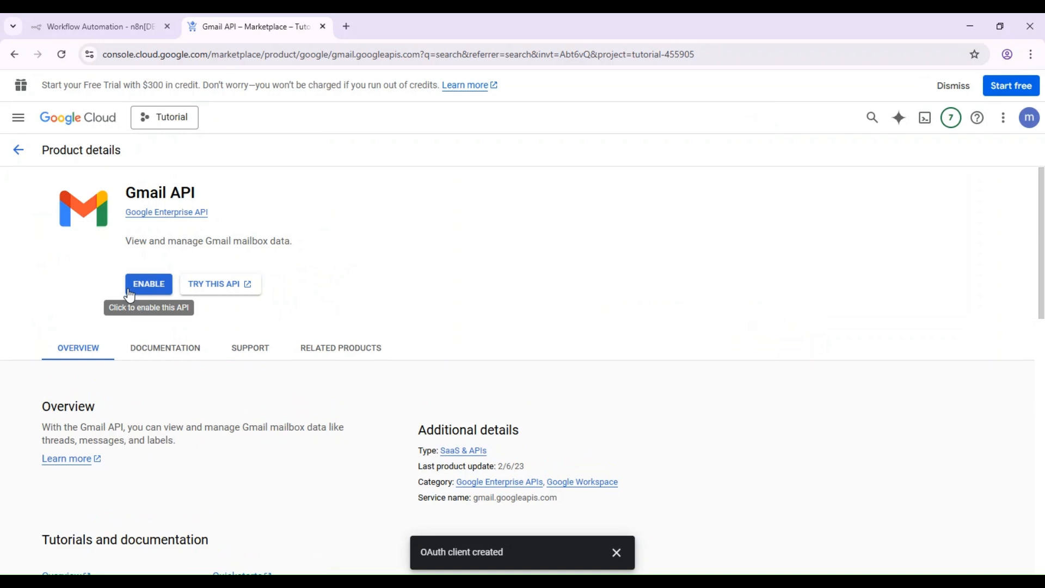
left_click(143, 284)
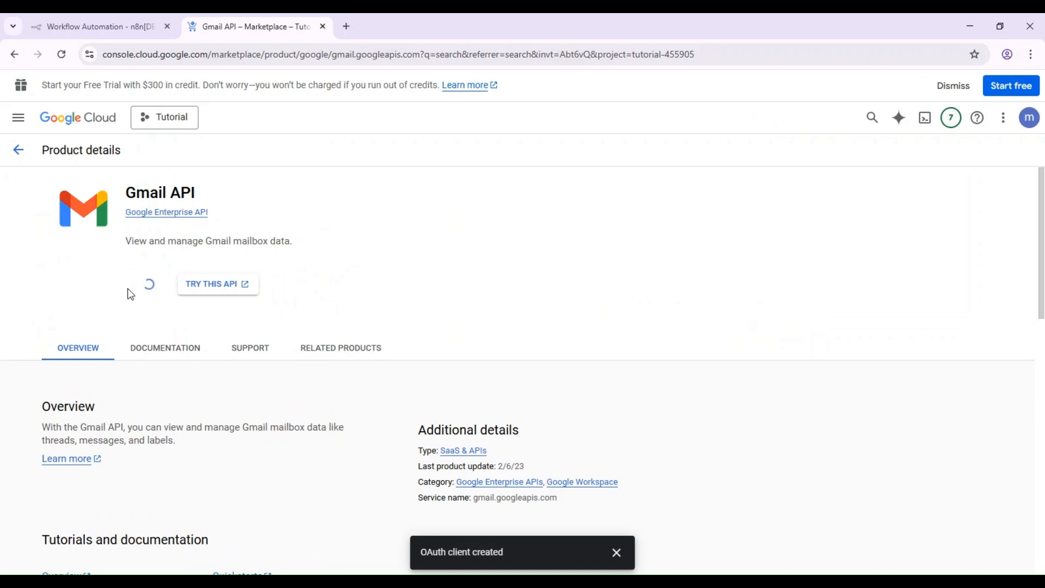